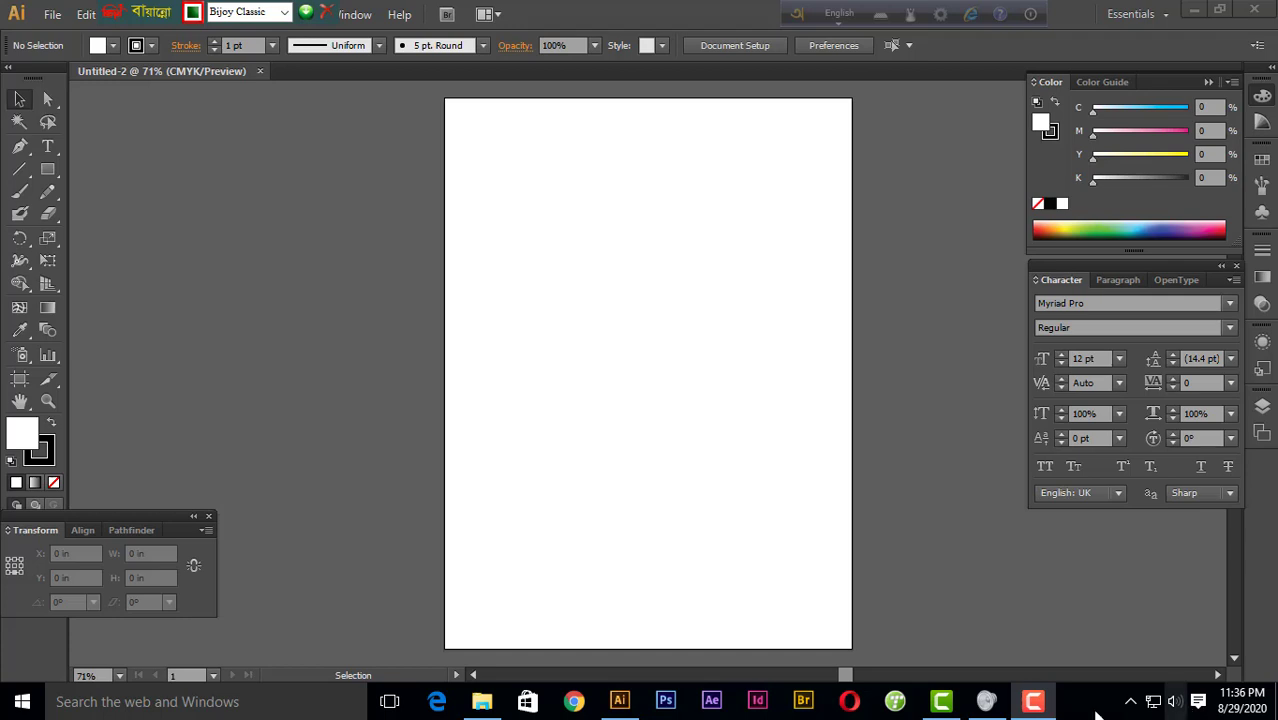
# Check the speaker volume levels in Windows sound settings, then minimize Illustrator
pyautogui.click(1034, 703)
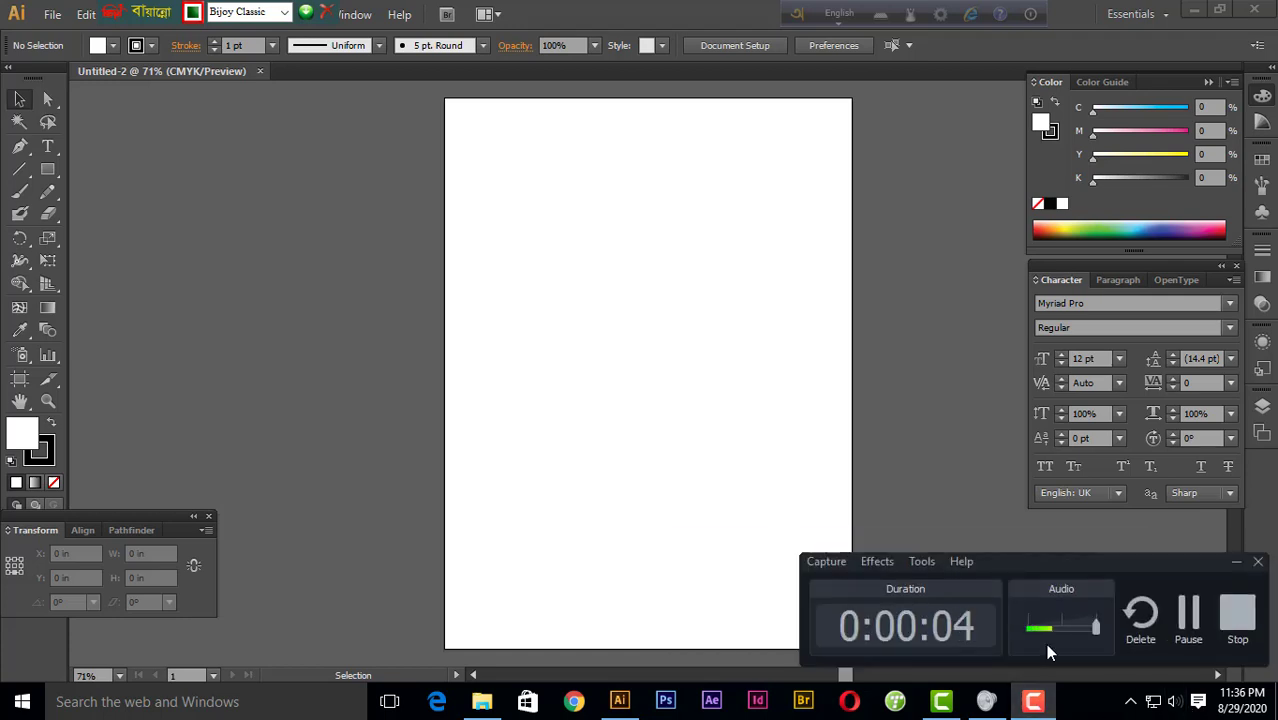
pyautogui.click(987, 702)
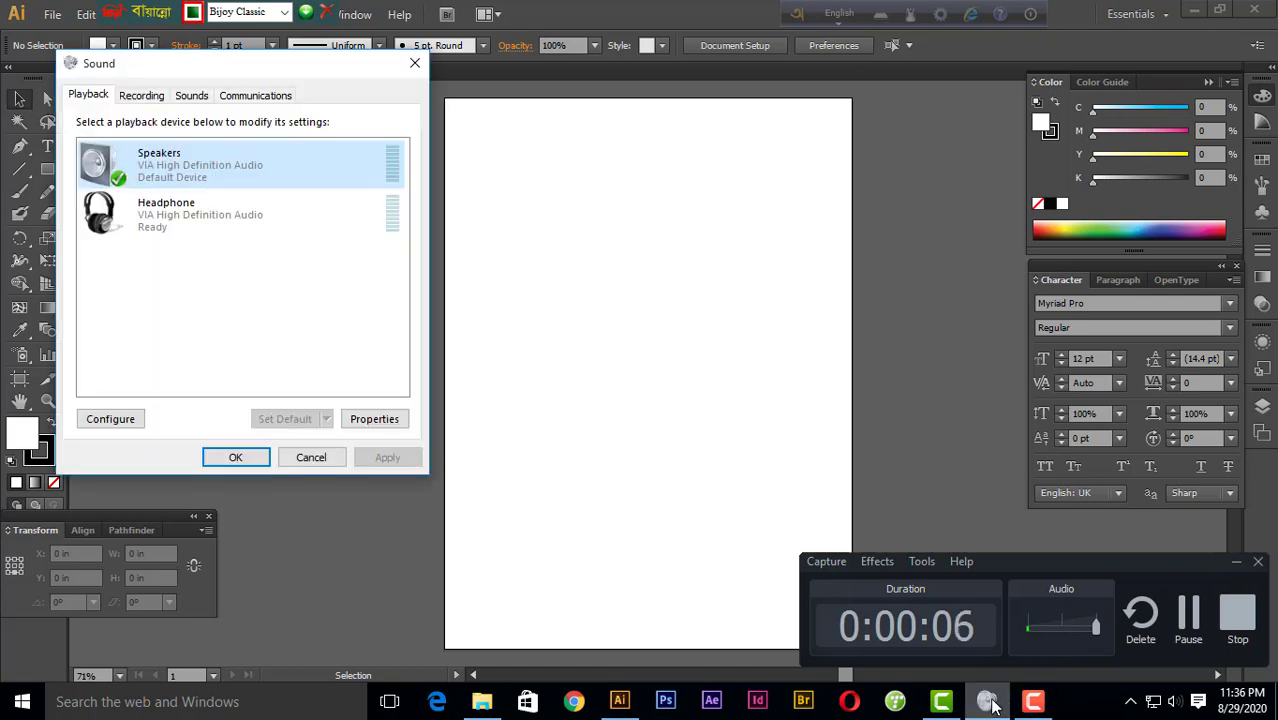
pyautogui.doubleClick(265, 165)
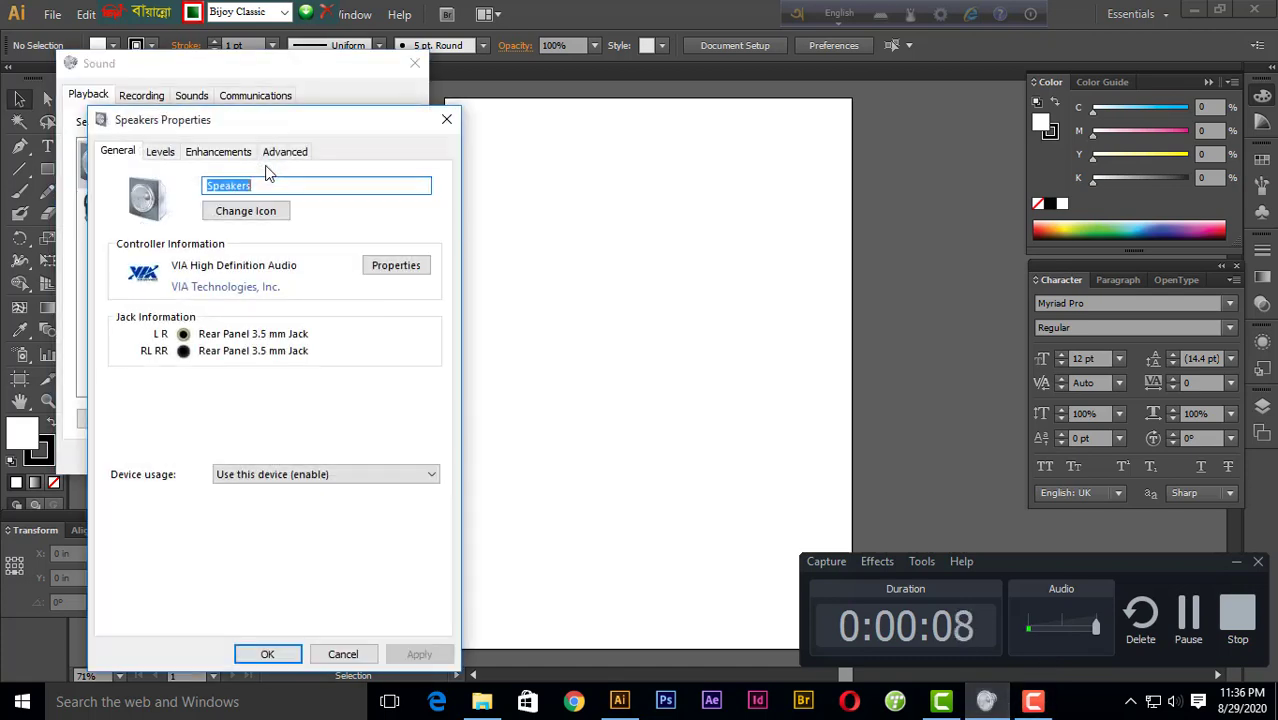
pyautogui.click(158, 152)
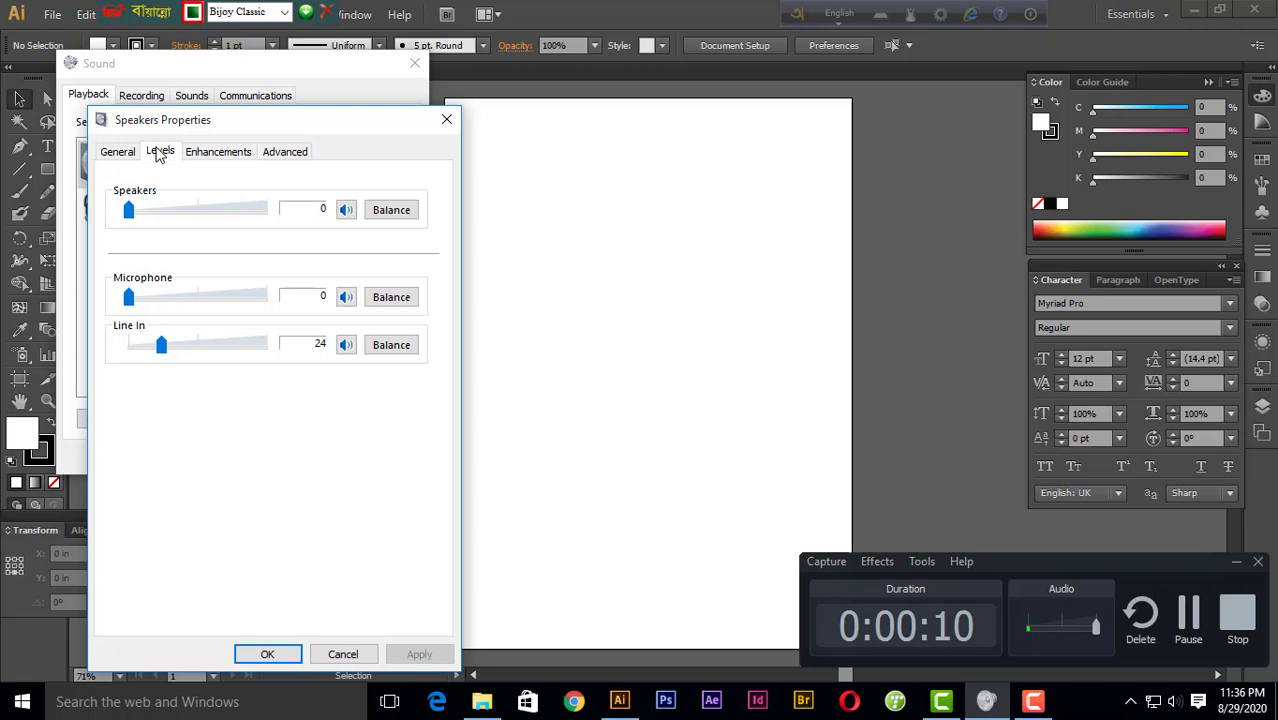
pyautogui.click(267, 654)
pyautogui.click(236, 458)
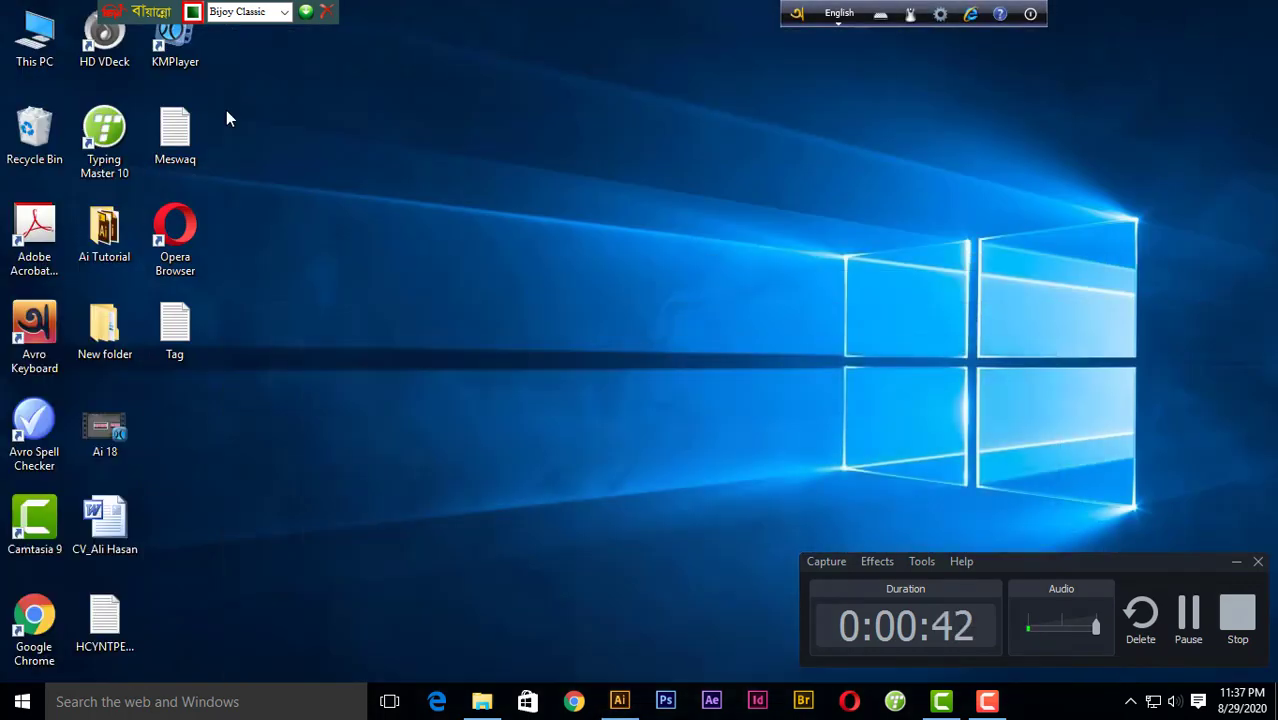
pyautogui.click(1193, 9)
# Open the Bijoy Fonts folder on Local Disk (F:) and install all 532 font files
pyautogui.doubleClick(30, 40)
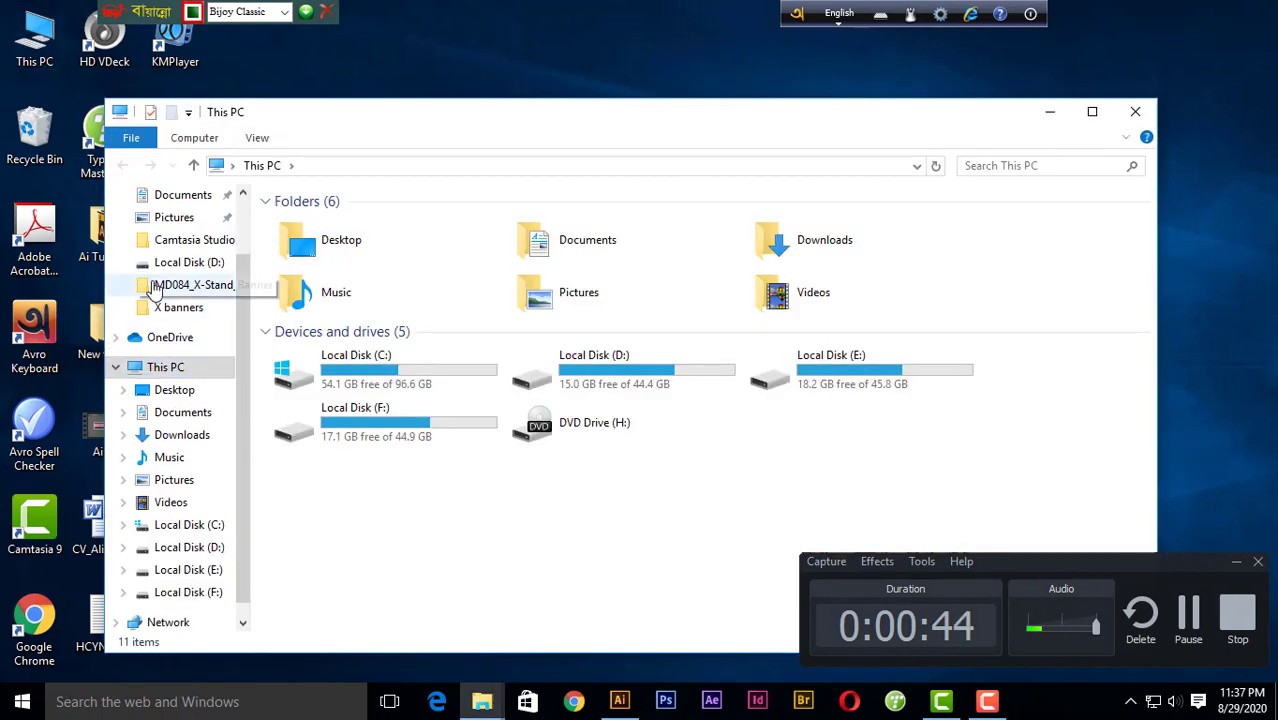
pyautogui.click(225, 590)
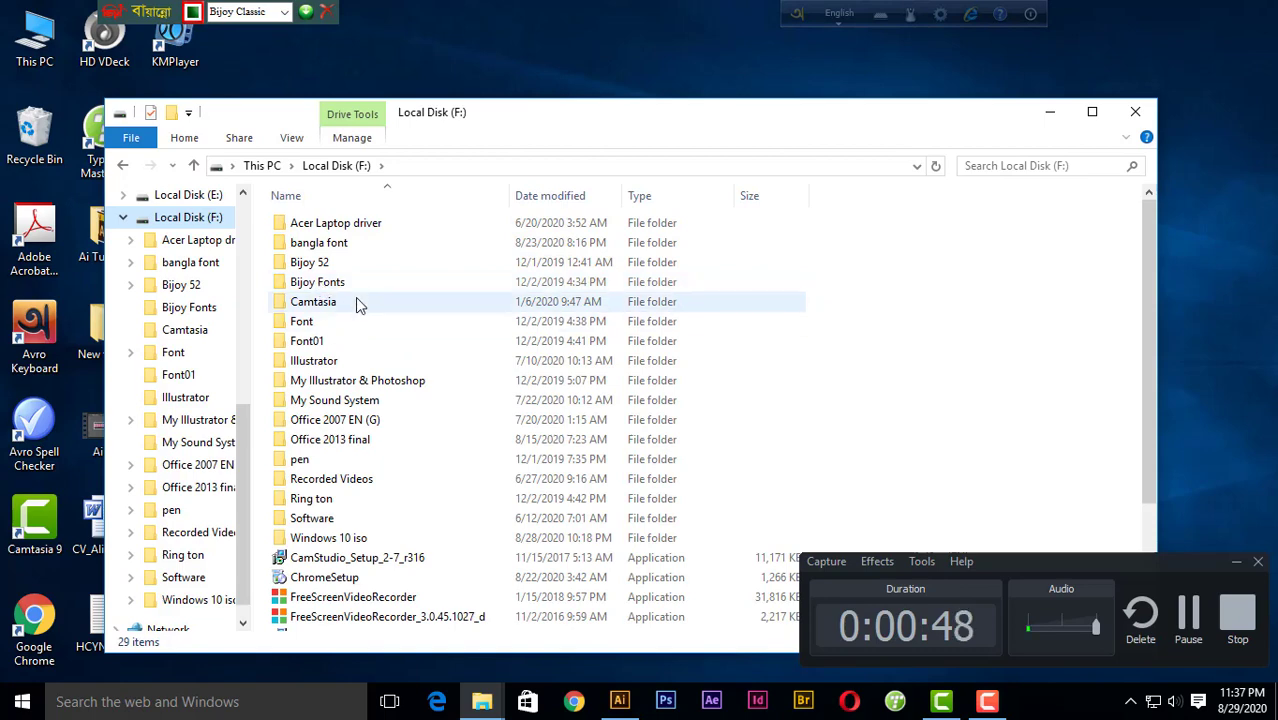
pyautogui.click(330, 284)
pyautogui.doubleClick(328, 283)
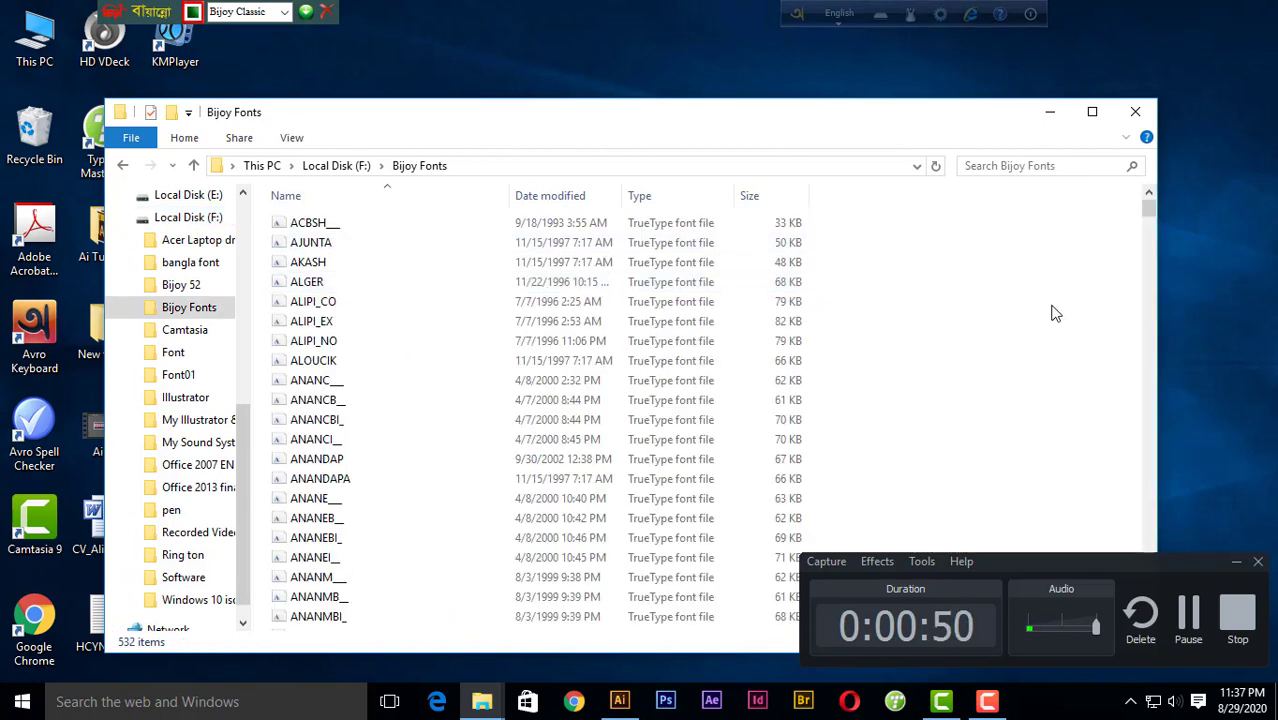
pyautogui.hotkey('ctrl', 'a')
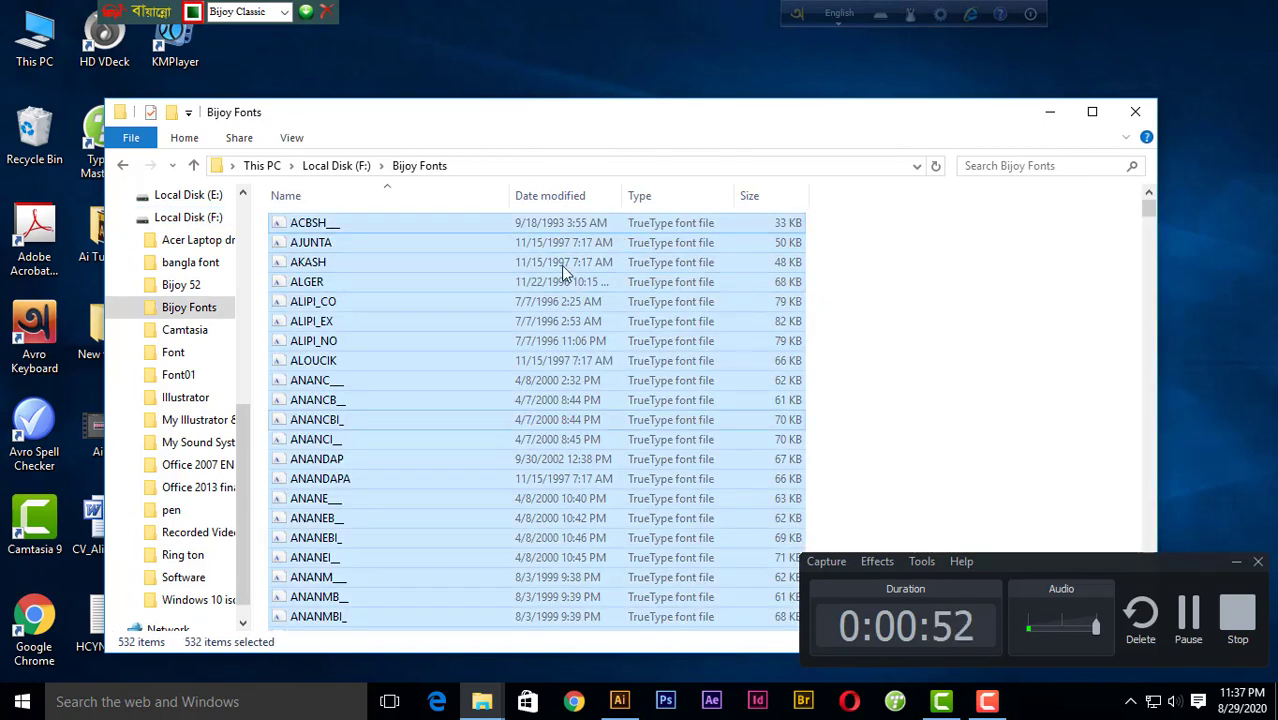
pyautogui.rightClick(563, 264)
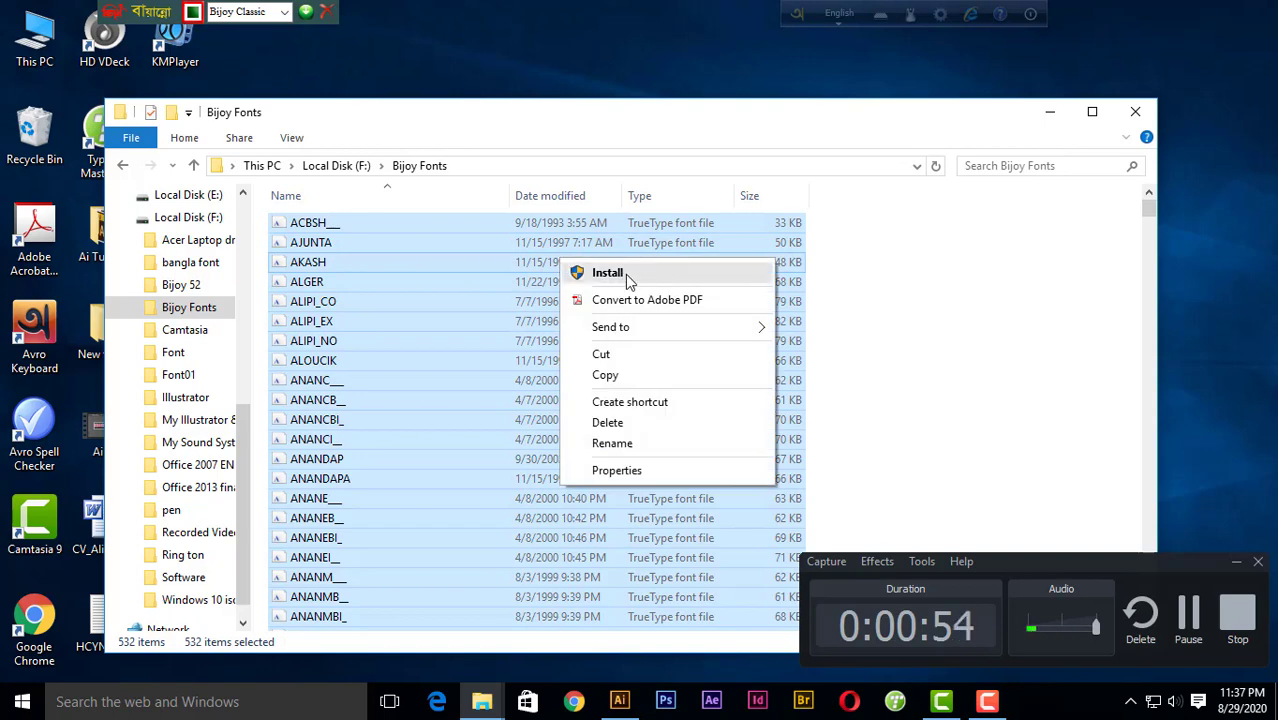
pyautogui.click(897, 291)
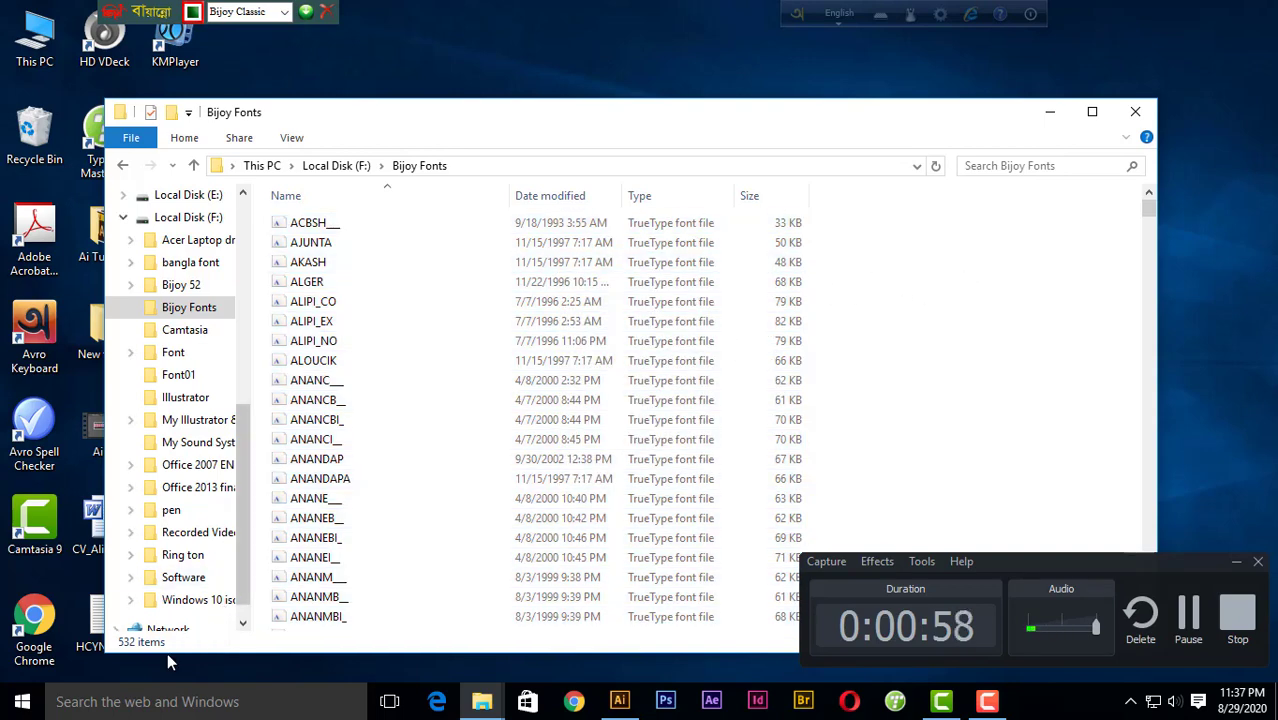
pyautogui.click(22, 701)
# Review the installed fonts list in Control Panel's Fonts window
pyautogui.click(256, 609)
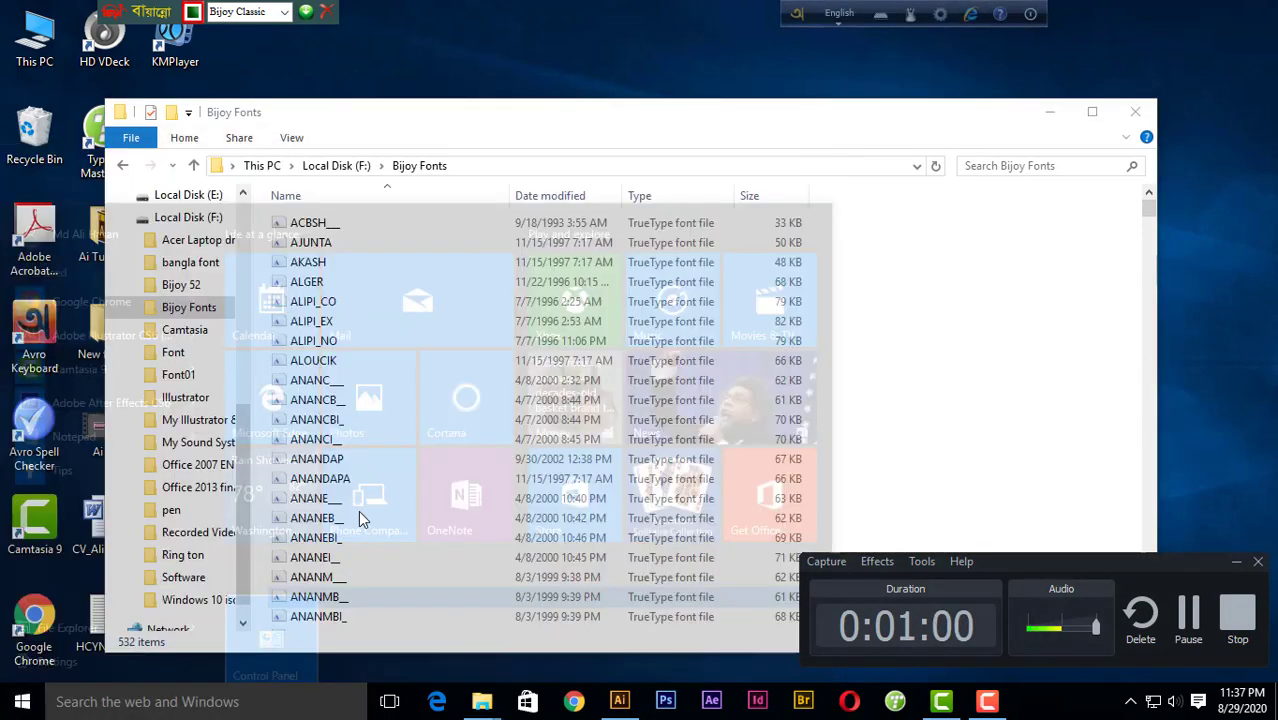
pyautogui.click(855, 228)
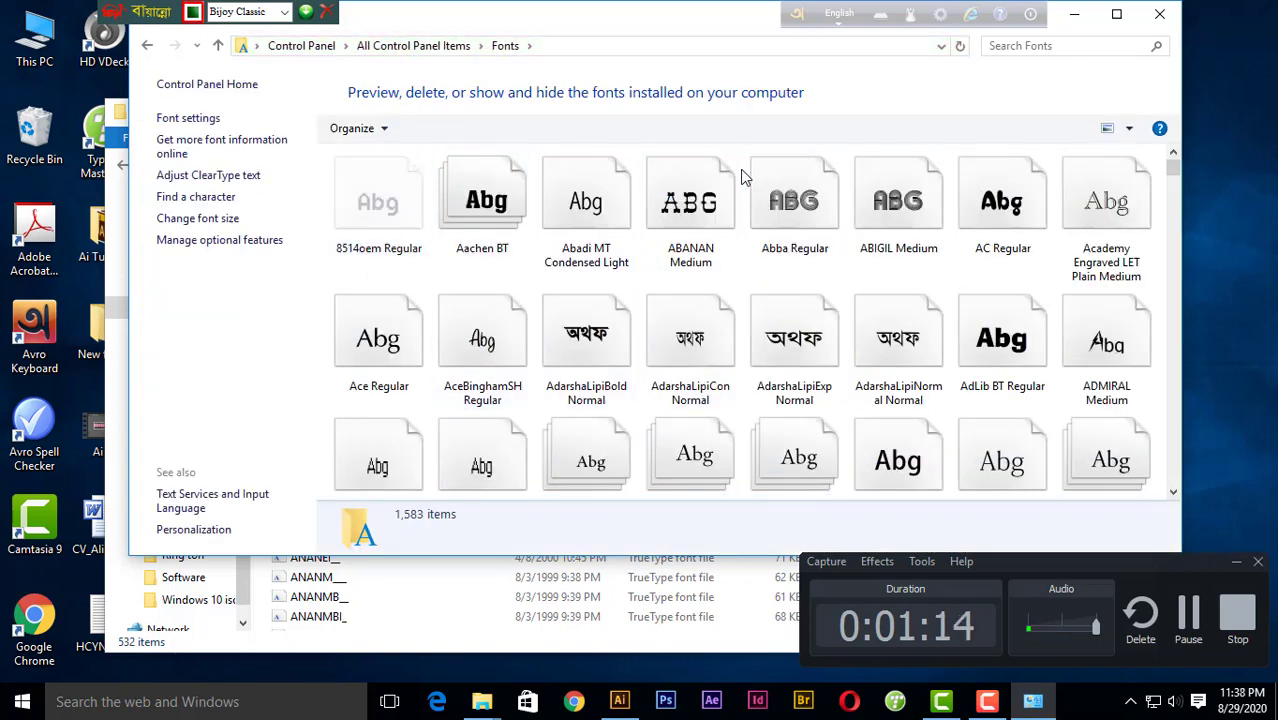
pyautogui.rightClick(741, 257)
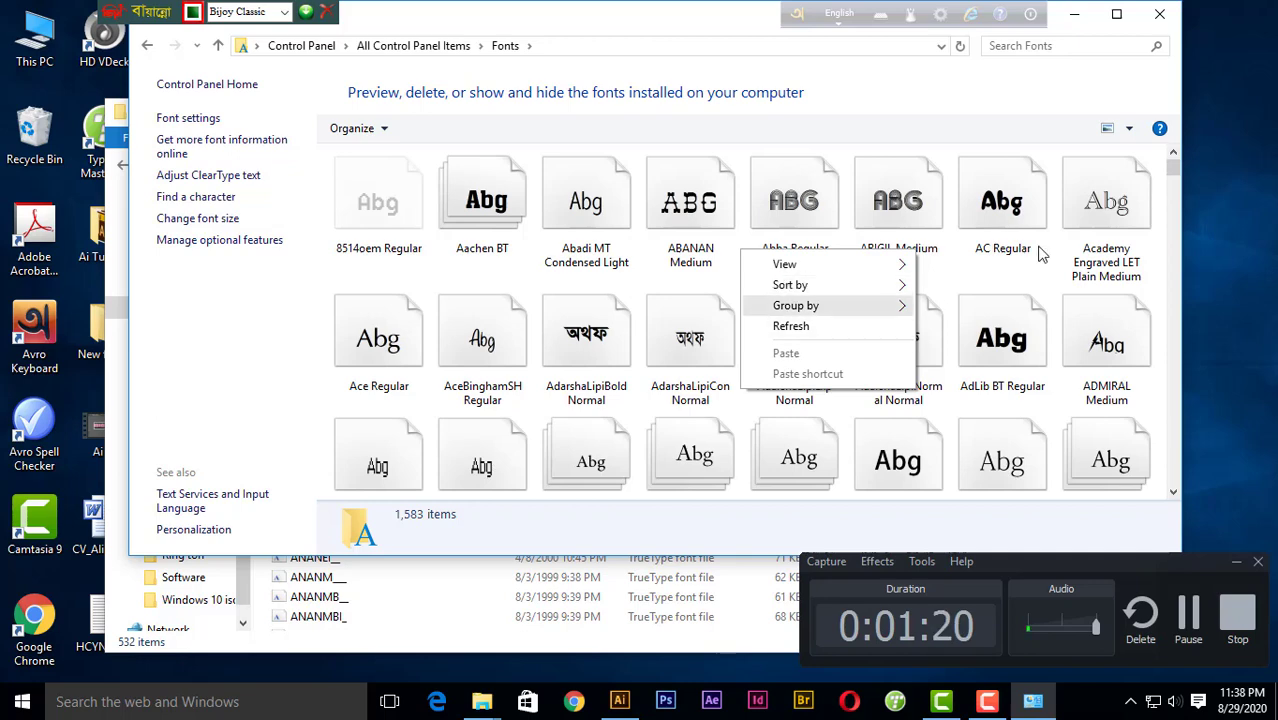
pyautogui.click(1186, 326)
# Drag ANANMB__ out of the Bijoy Fonts folder onto the Fonts window, then close both windows
pyautogui.click(363, 616)
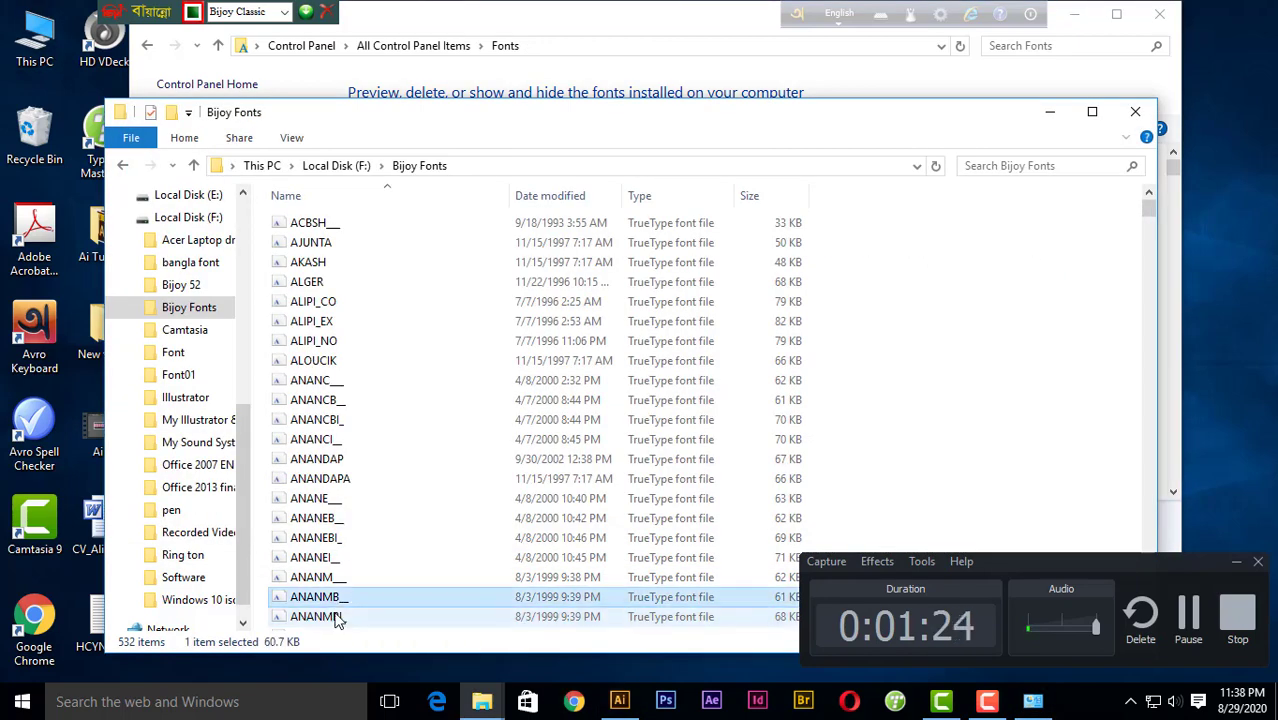
pyautogui.moveTo(318, 597); pyautogui.dragTo(600, 80)
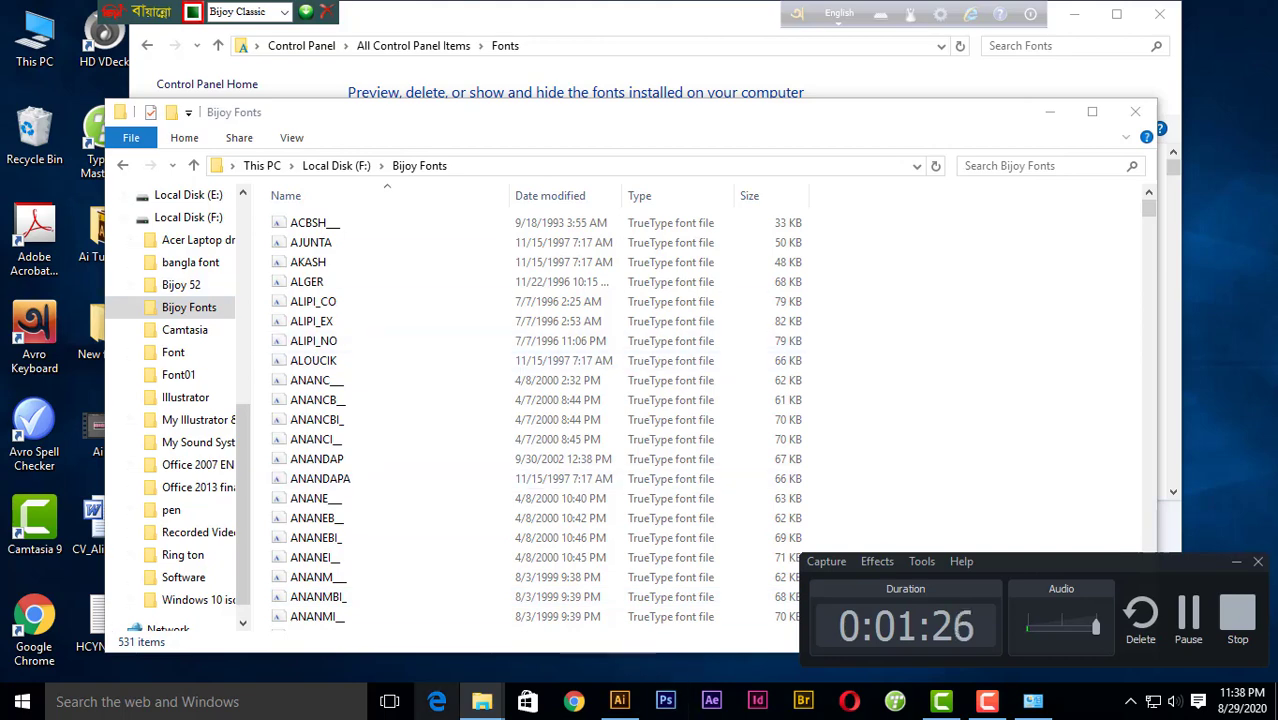
pyautogui.click(1033, 701)
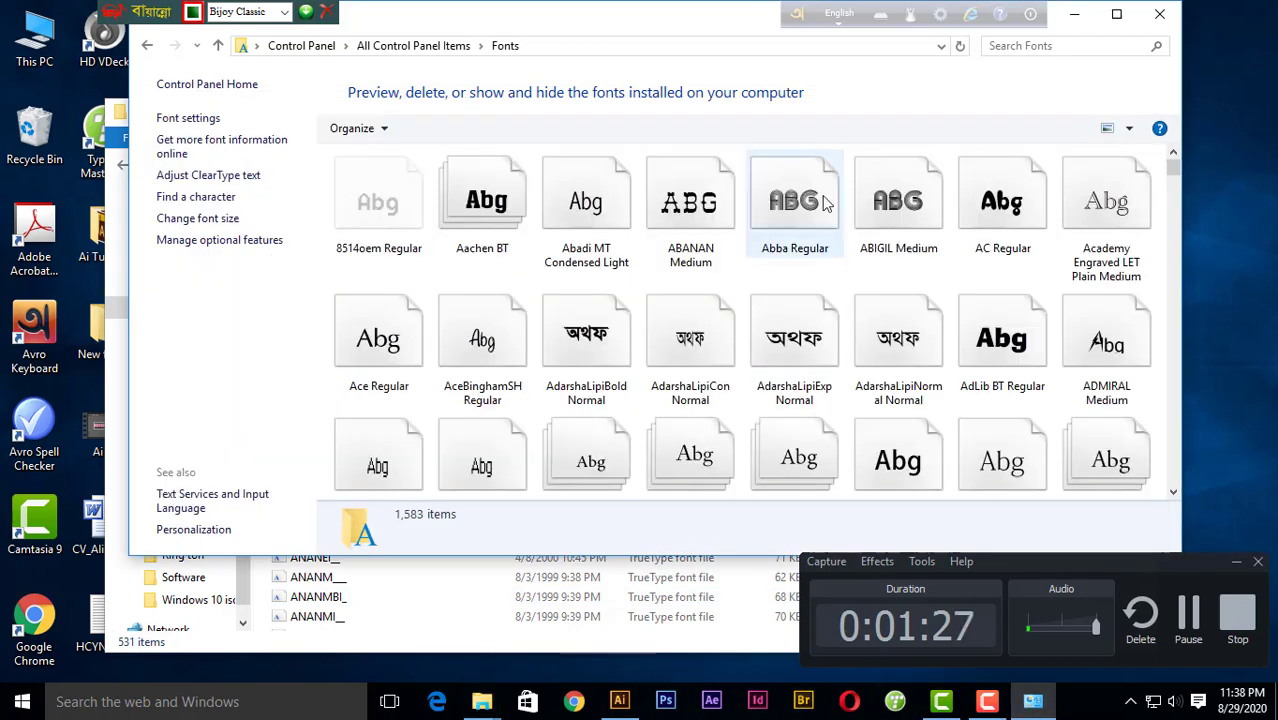
pyautogui.rightClick(845, 258)
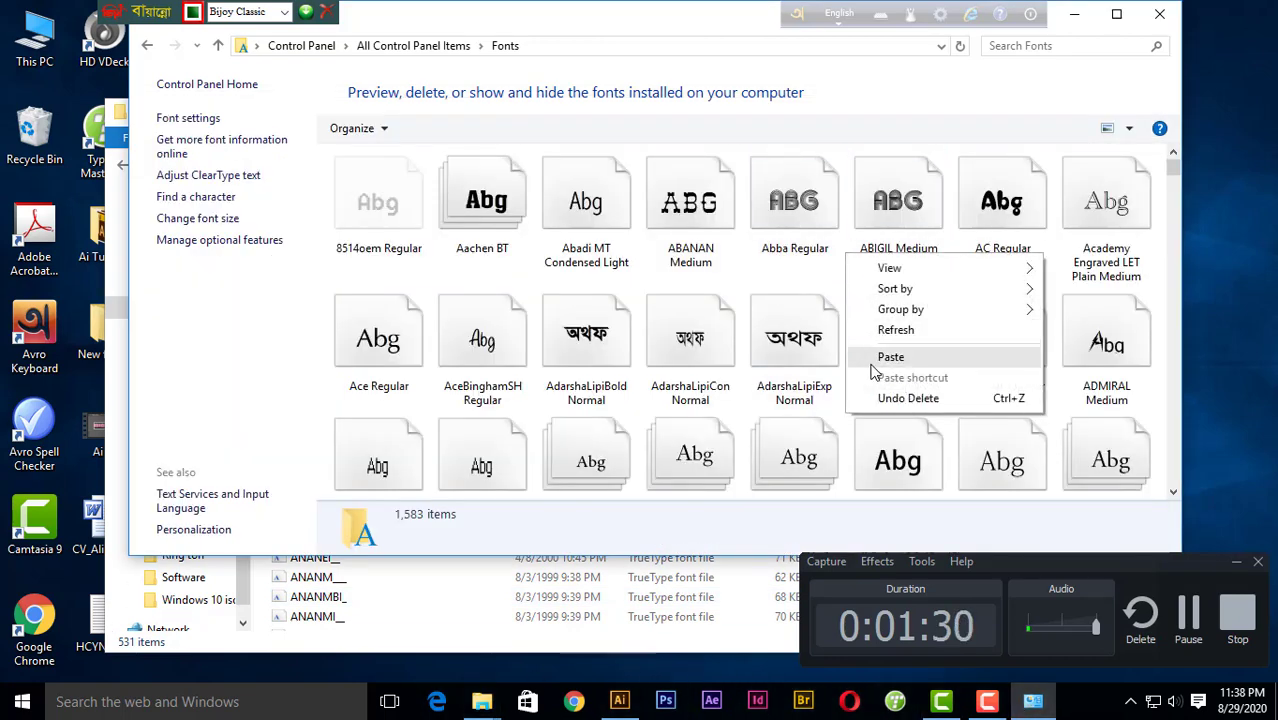
pyautogui.click(1160, 14)
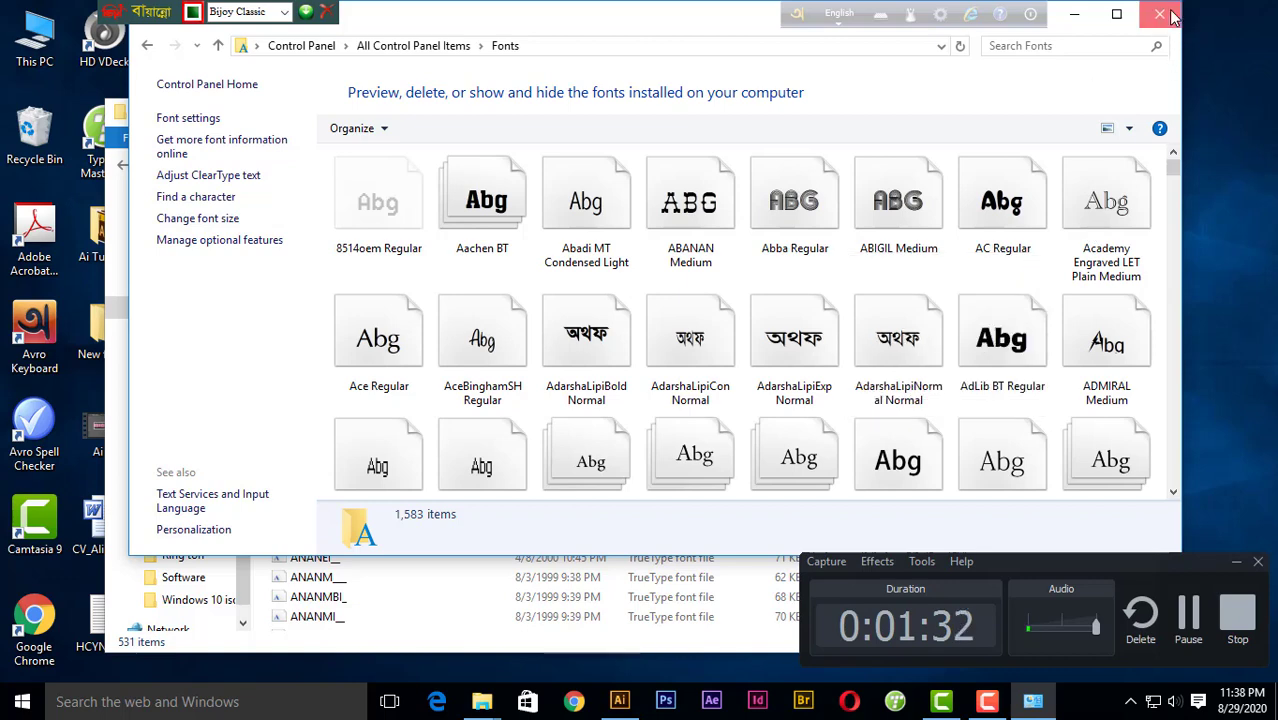
pyautogui.click(1160, 14)
pyautogui.click(1135, 112)
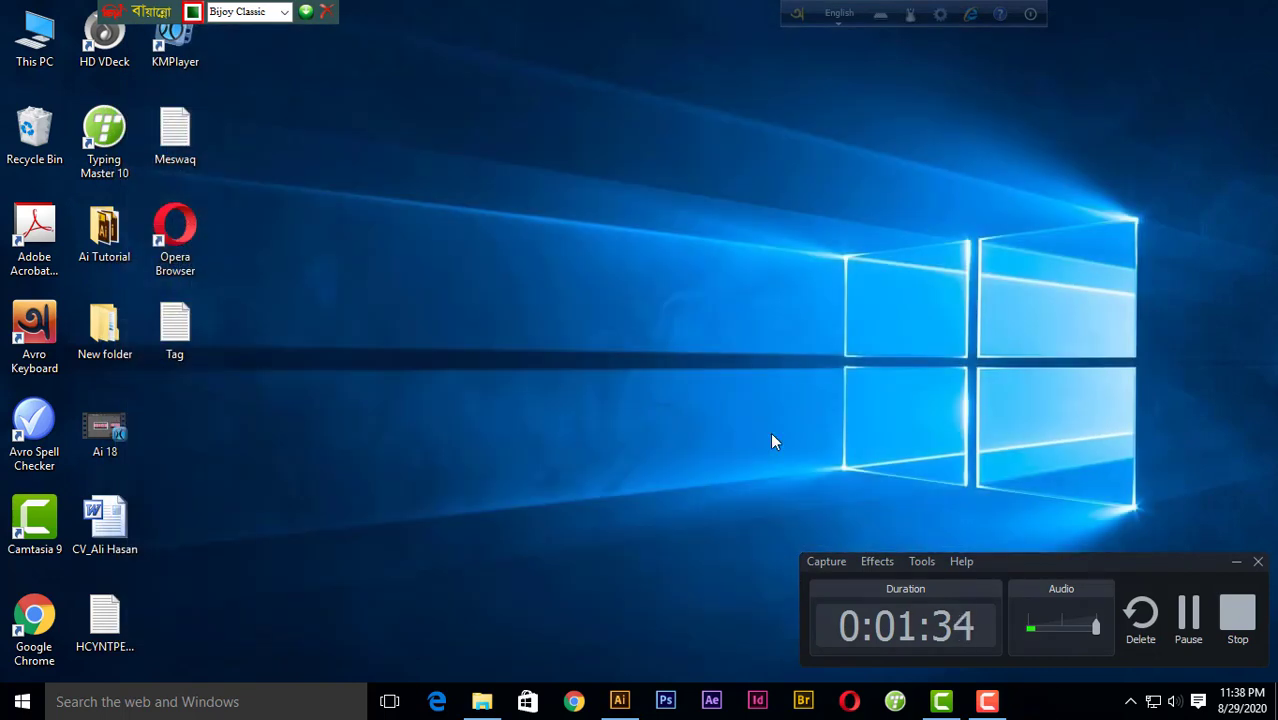
# Back in Illustrator, select the font family field and switch keyboard input from Bijoy to English
pyautogui.click(619, 701)
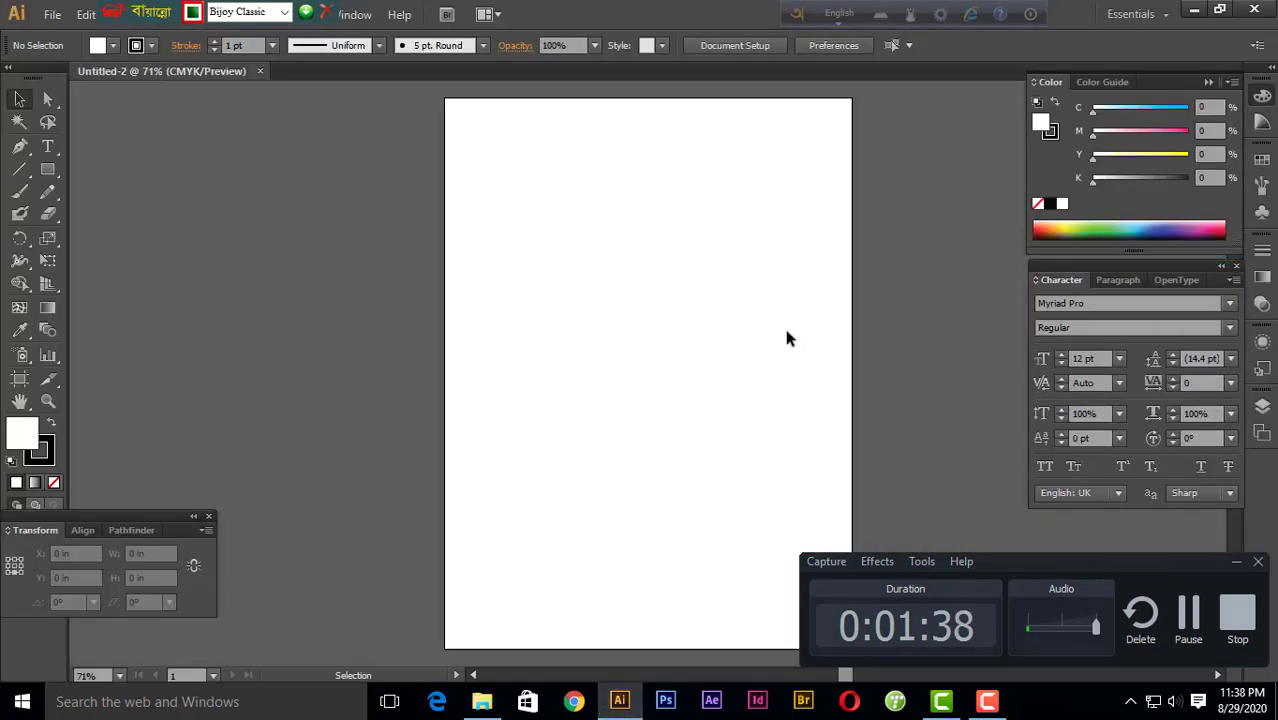
pyautogui.click(1082, 303)
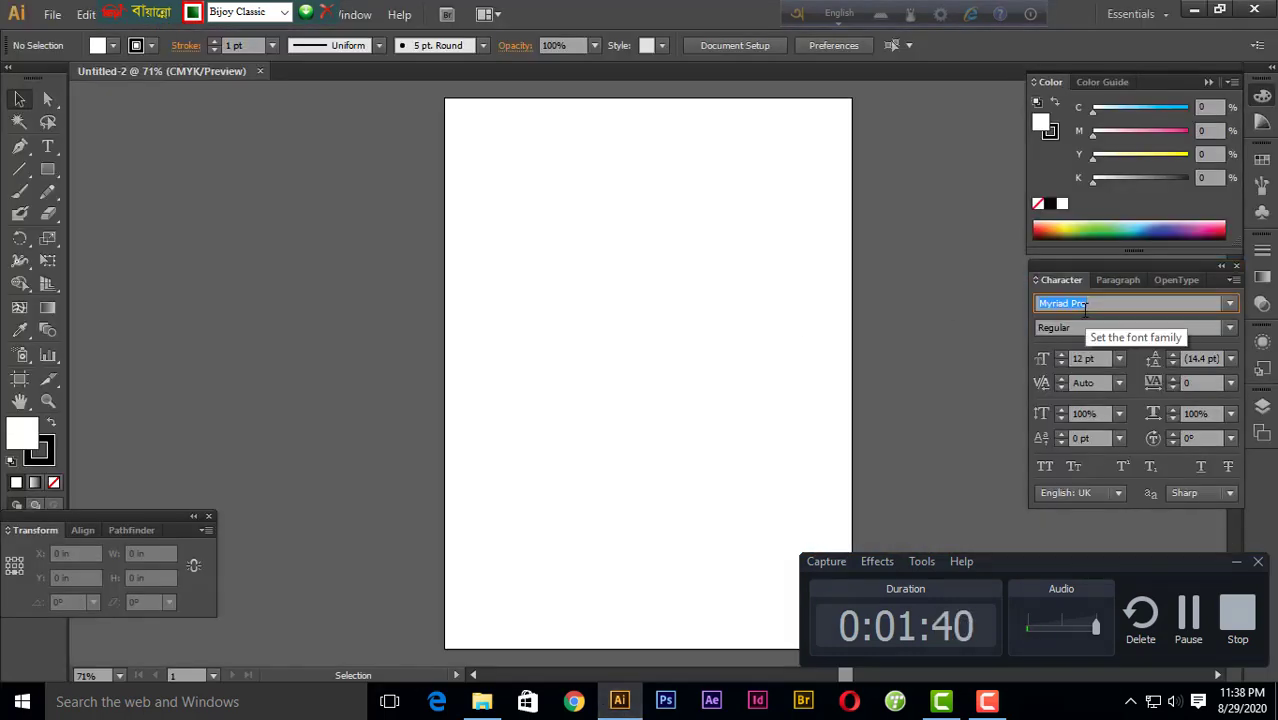
pyautogui.write('y')
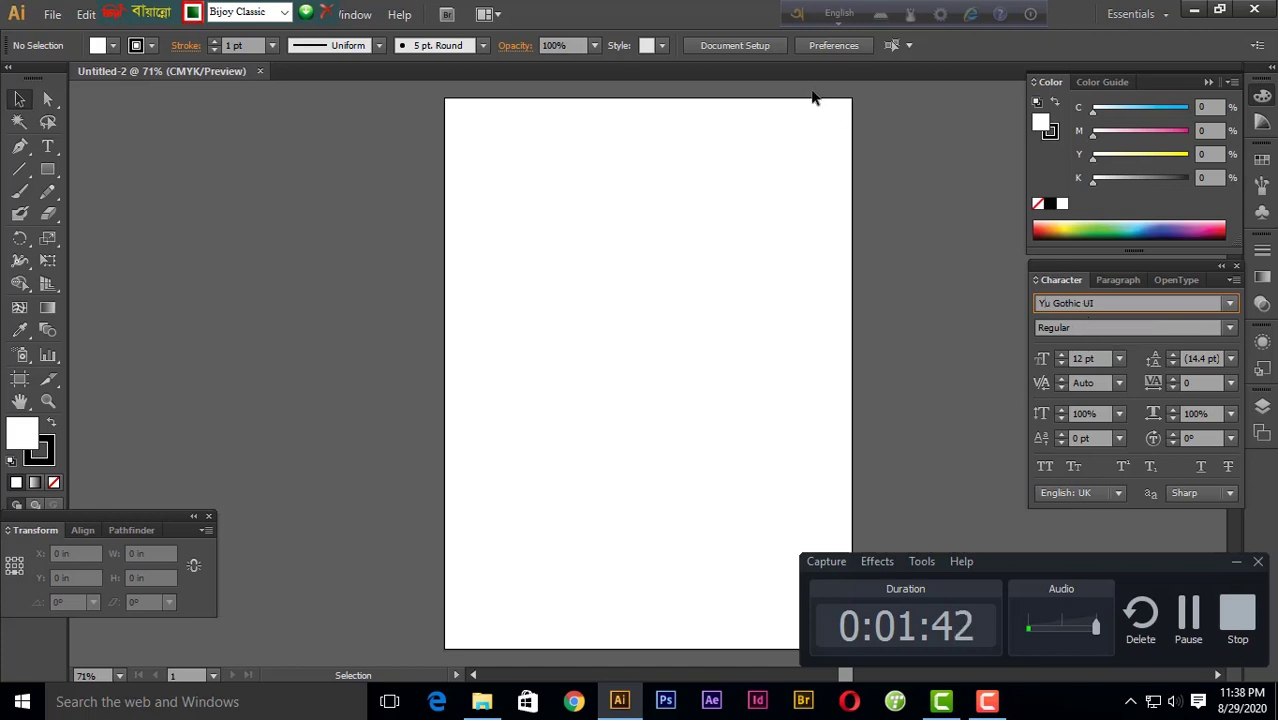
pyautogui.click(1113, 303)
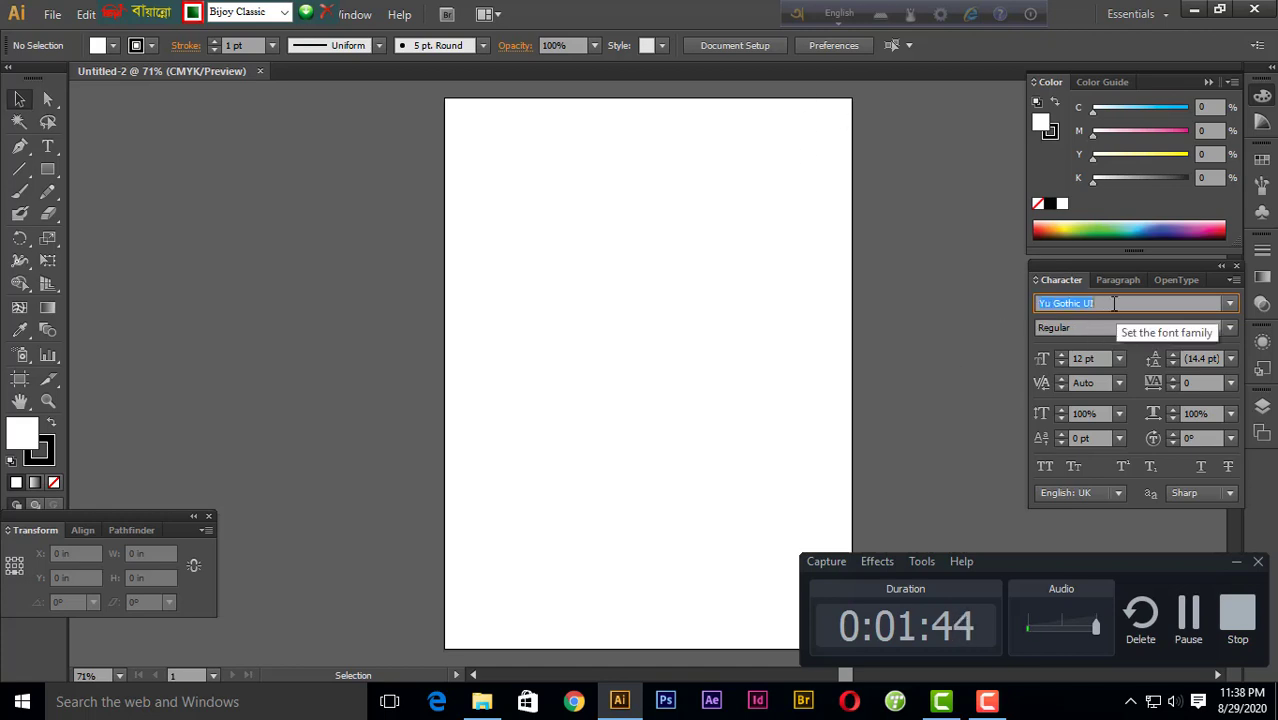
pyautogui.click(1113, 303)
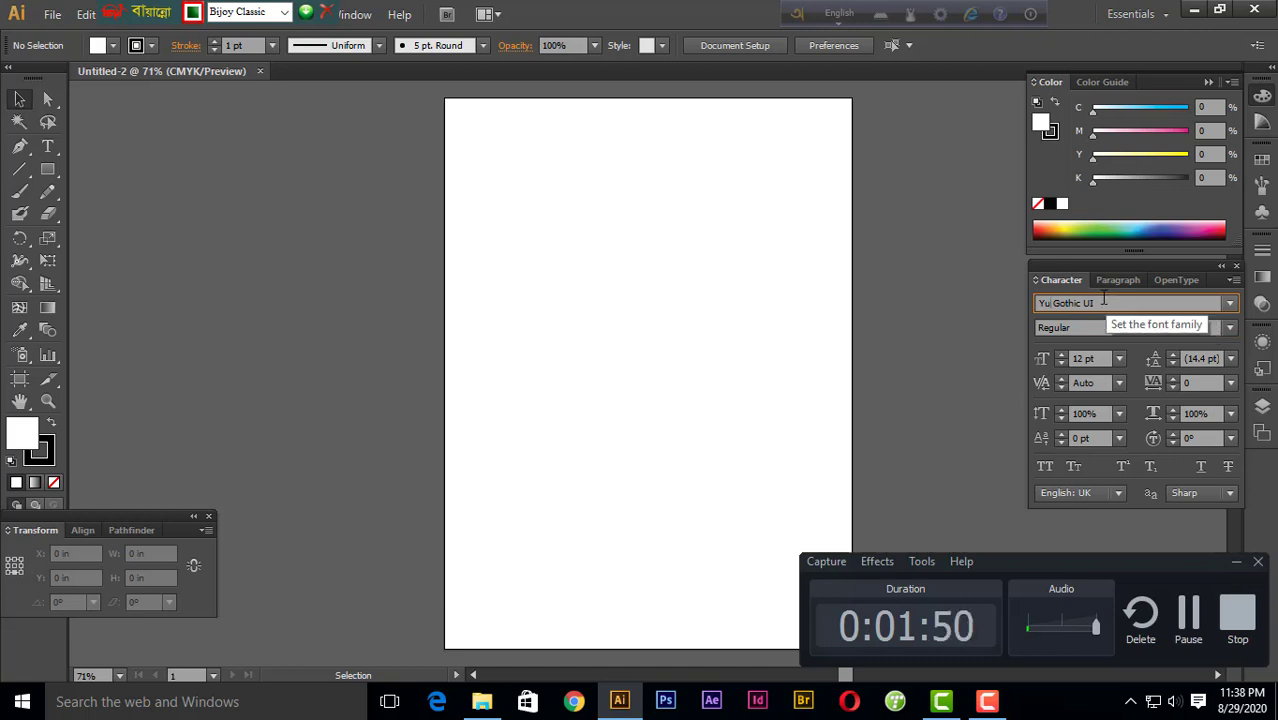
pyautogui.moveTo(1138, 304); pyautogui.dragTo(979, 306)
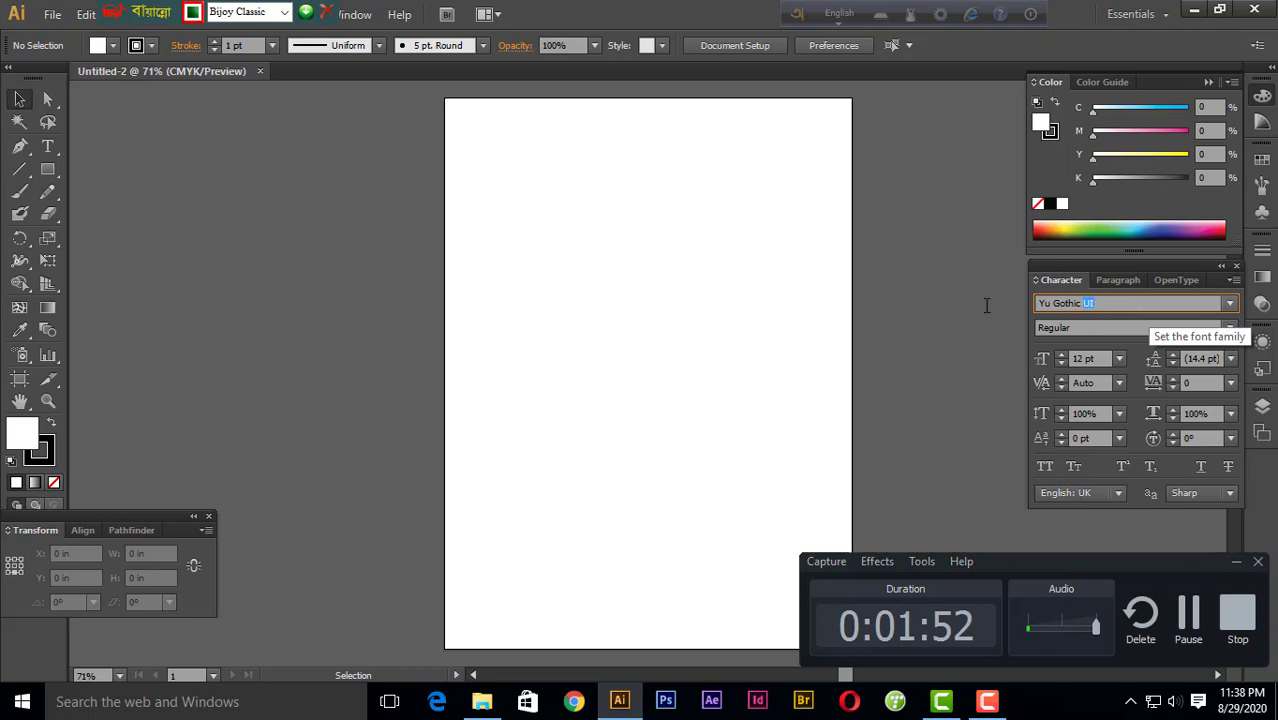
pyautogui.write('KabarettD')
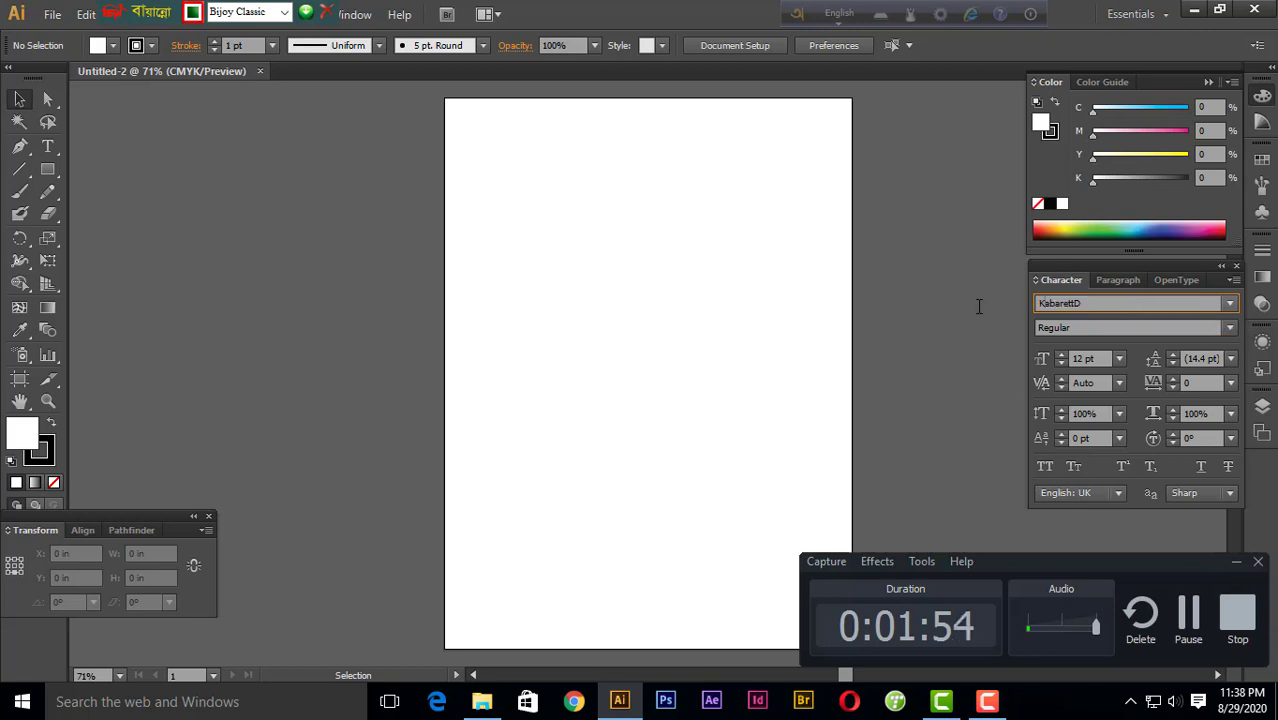
pyautogui.press('BackSpace')
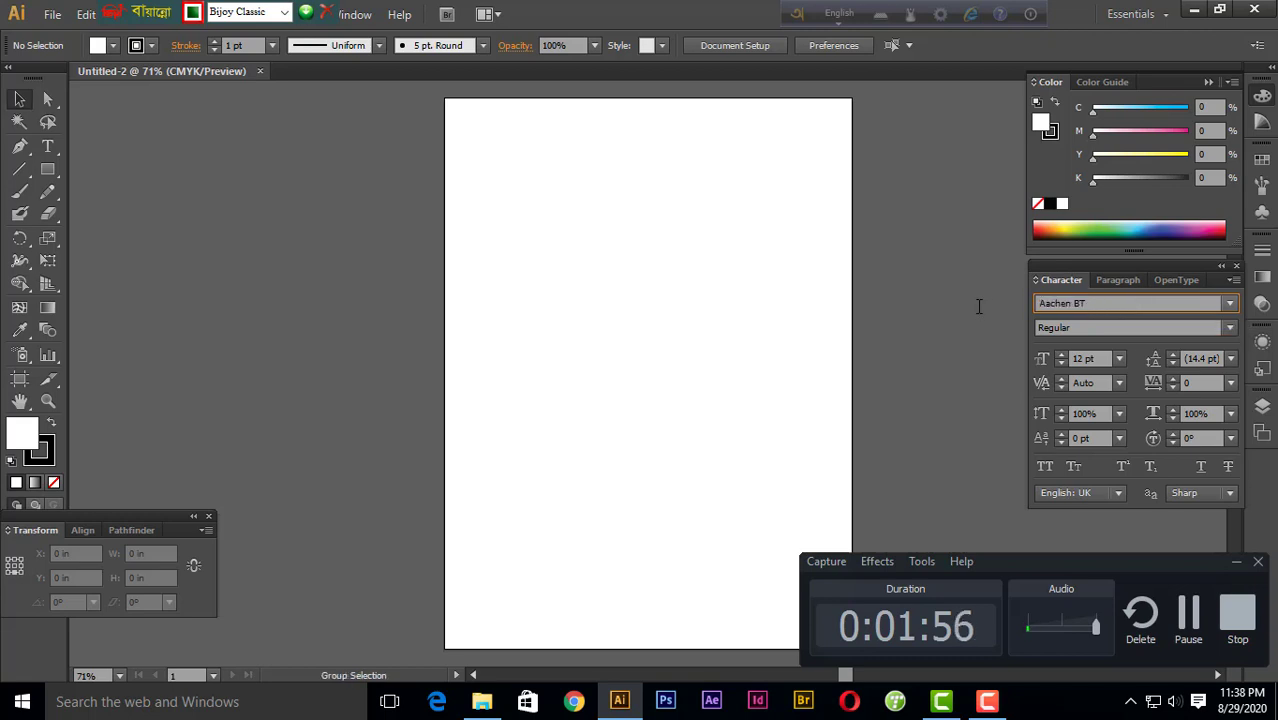
pyautogui.hotkey('ctrl', 'alt', 'b')
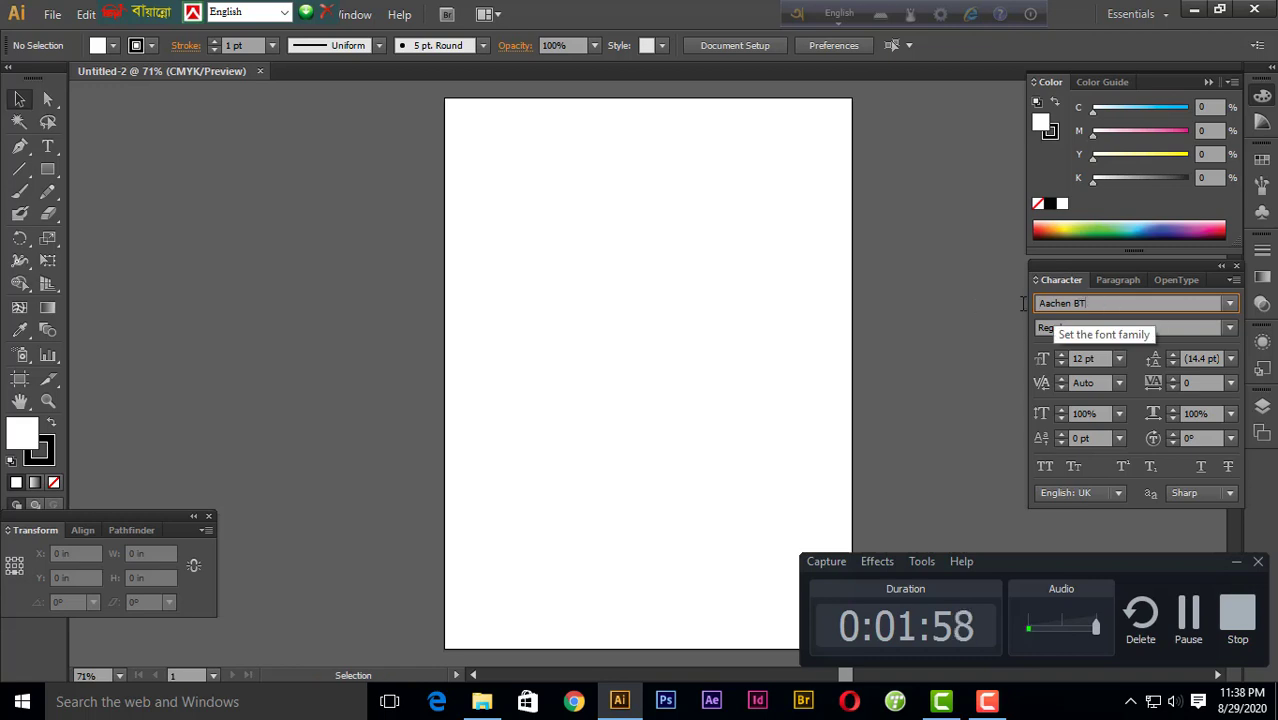
# Enter 'SutonnyM' in the font family field to apply SutonnyMJ
pyautogui.moveTo(1110, 306); pyautogui.dragTo(1010, 308)
pyautogui.write('SabrenaTonnyCMJ')
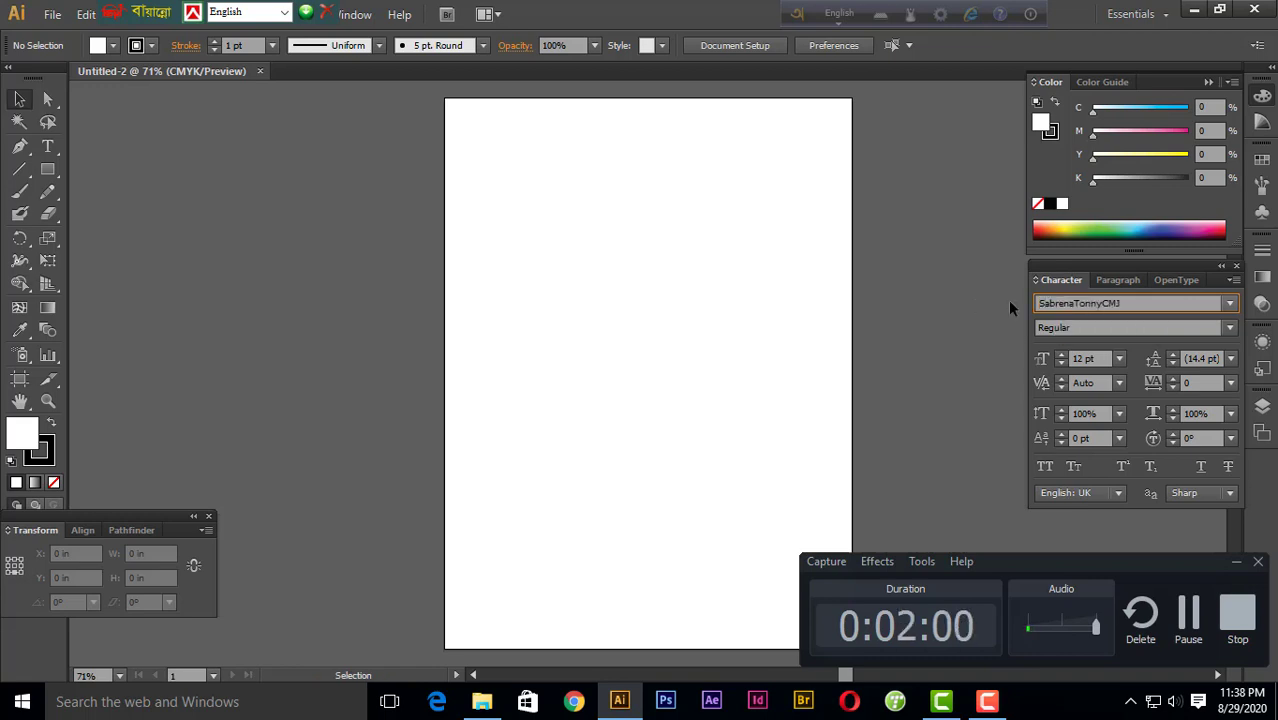
pyautogui.press('Return')
pyautogui.write('t')
pyautogui.write('onnyMJ')
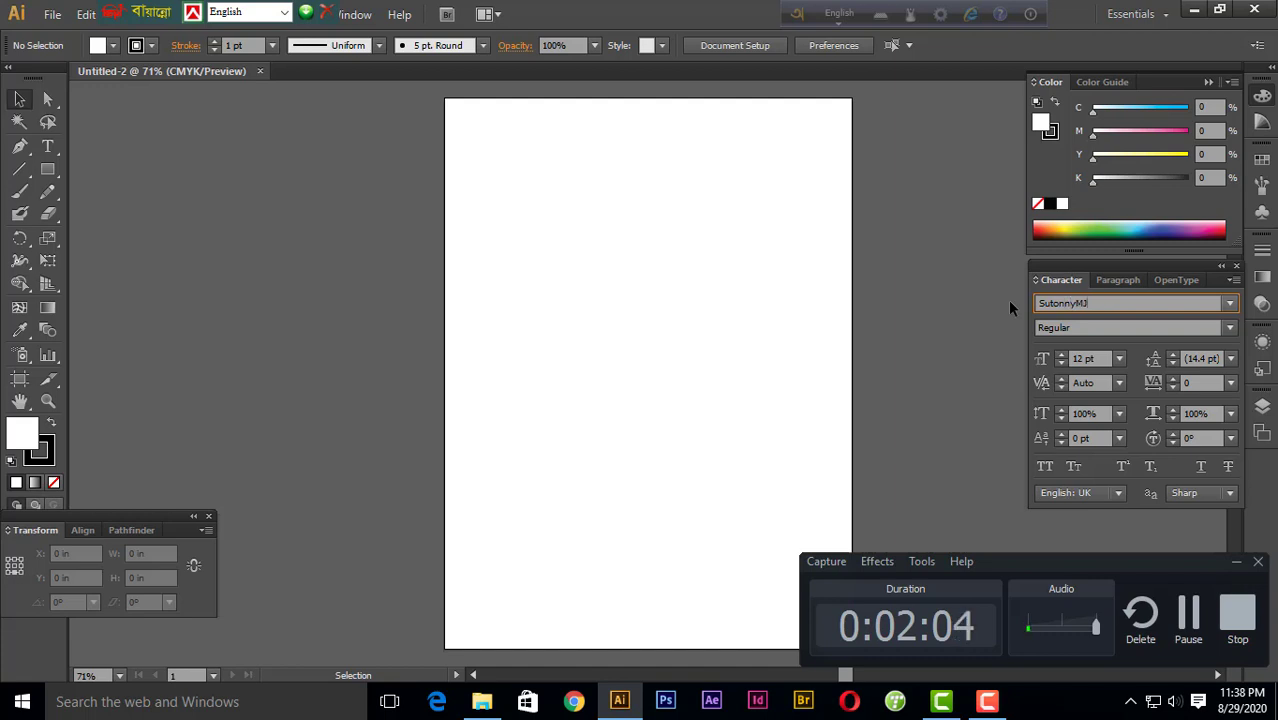
pyautogui.press('Return')
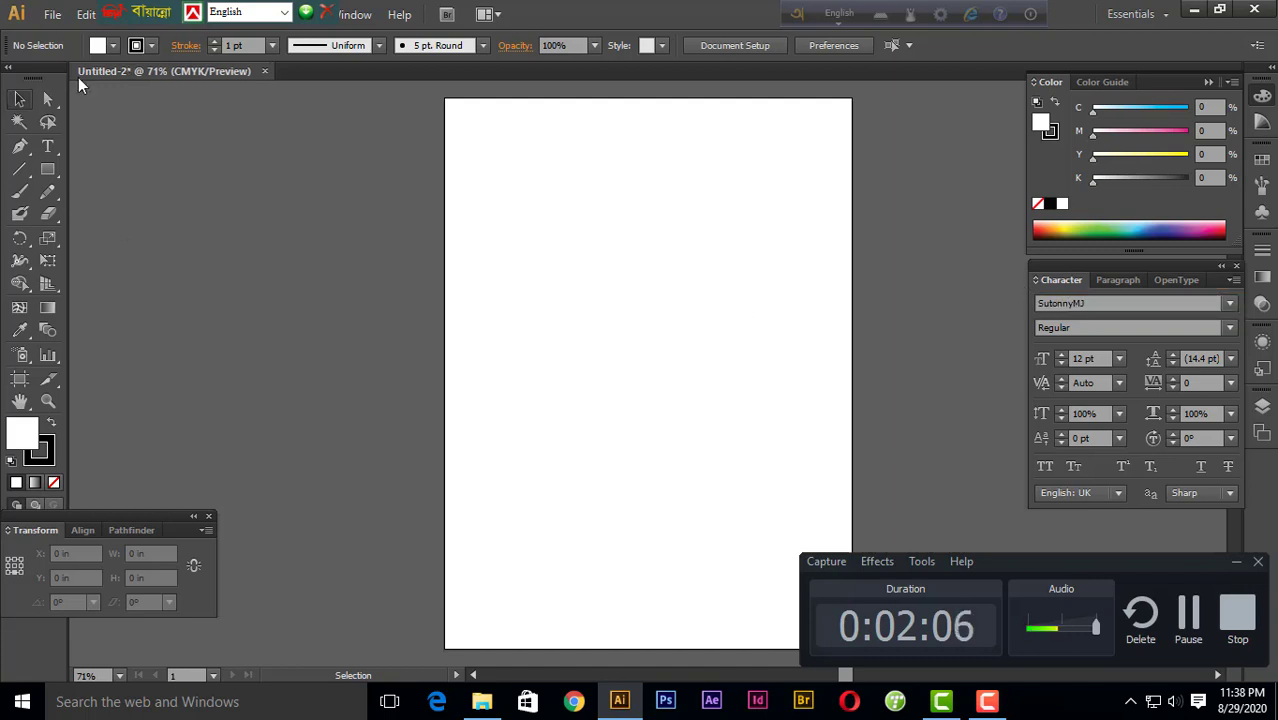
# Type 'Aved' as a new SutonnyMJ text line in the upper artboard
pyautogui.click(57, 149)
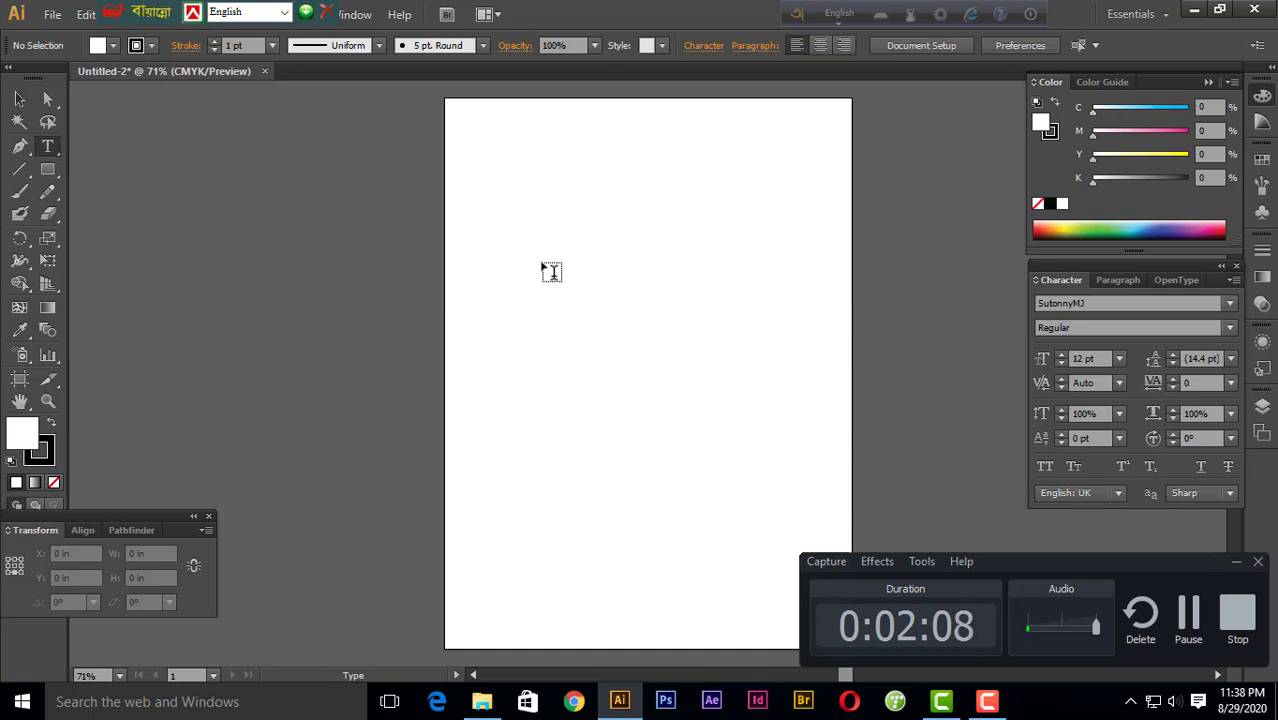
pyautogui.click(494, 264)
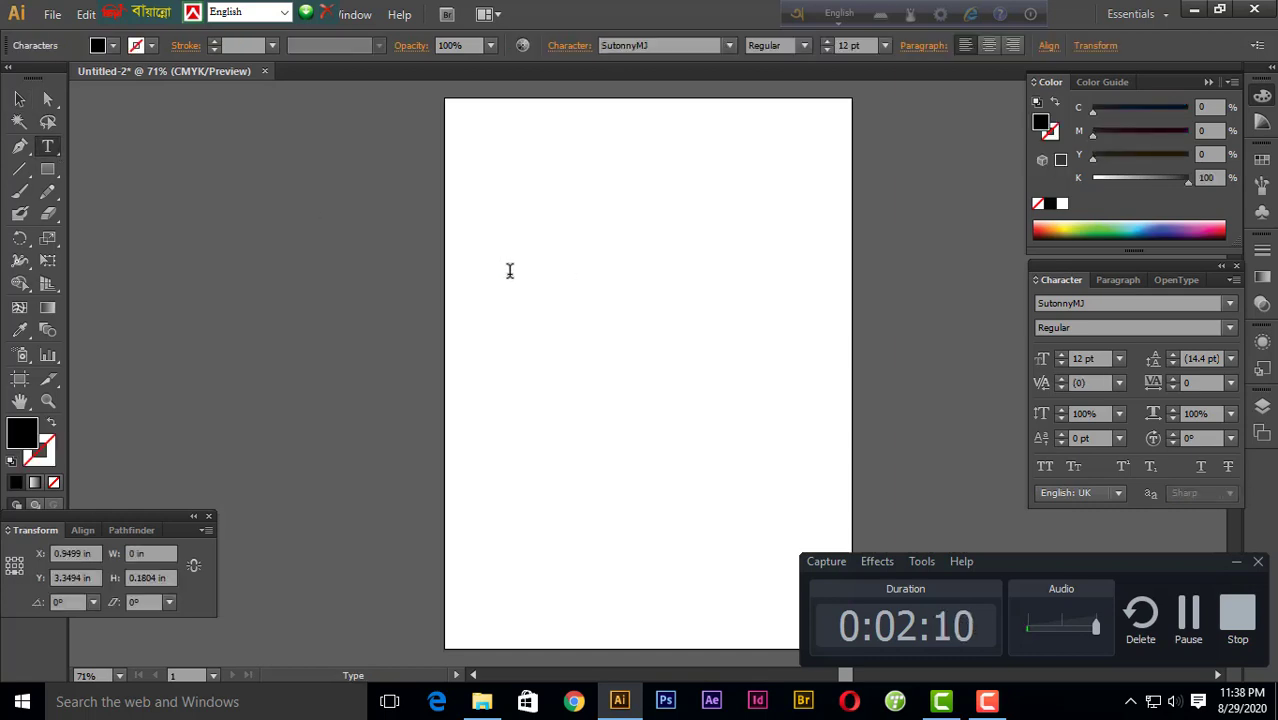
pyautogui.write('Av')
pyautogui.write('e')
pyautogui.write('d')
pyautogui.click(19, 99)
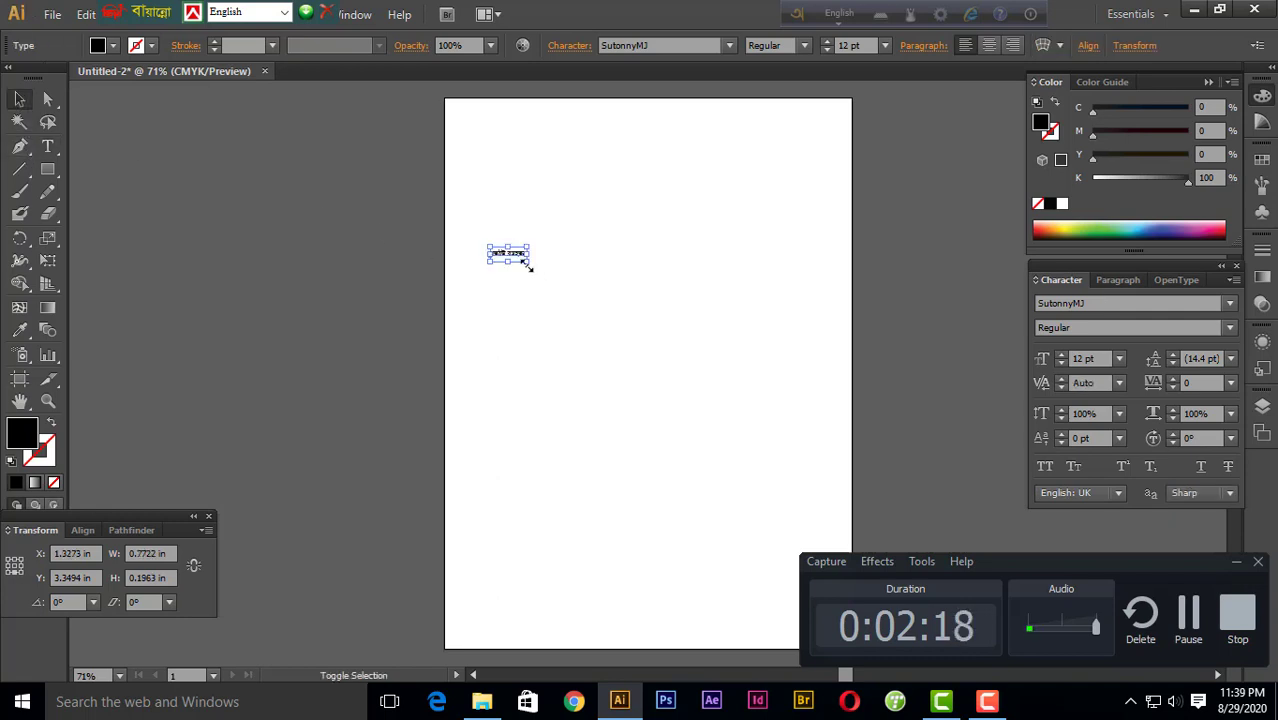
# Scale the text line up, set its font size to 65 pt, and deselect it
pyautogui.moveTo(527, 264); pyautogui.dragTo(676, 350)
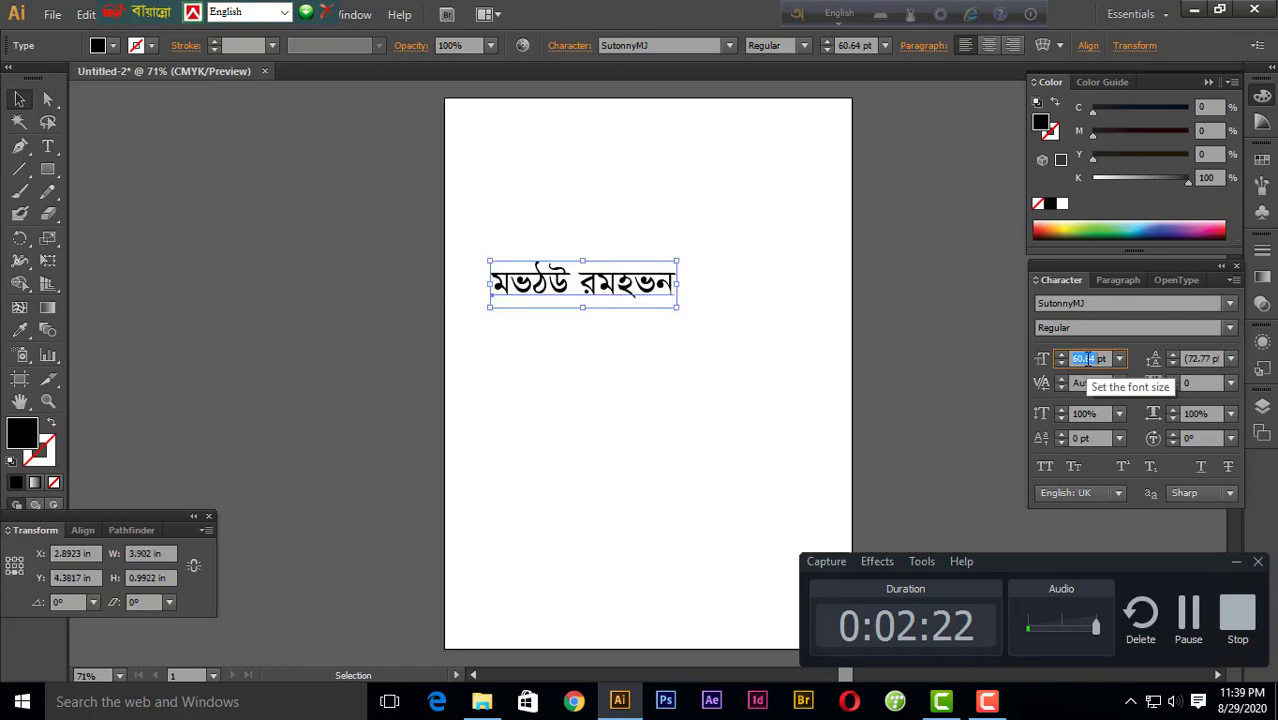
pyautogui.click(1067, 361)
pyautogui.press('Up')
pyautogui.press('Up')
pyautogui.press('Up')
pyautogui.press('Up')
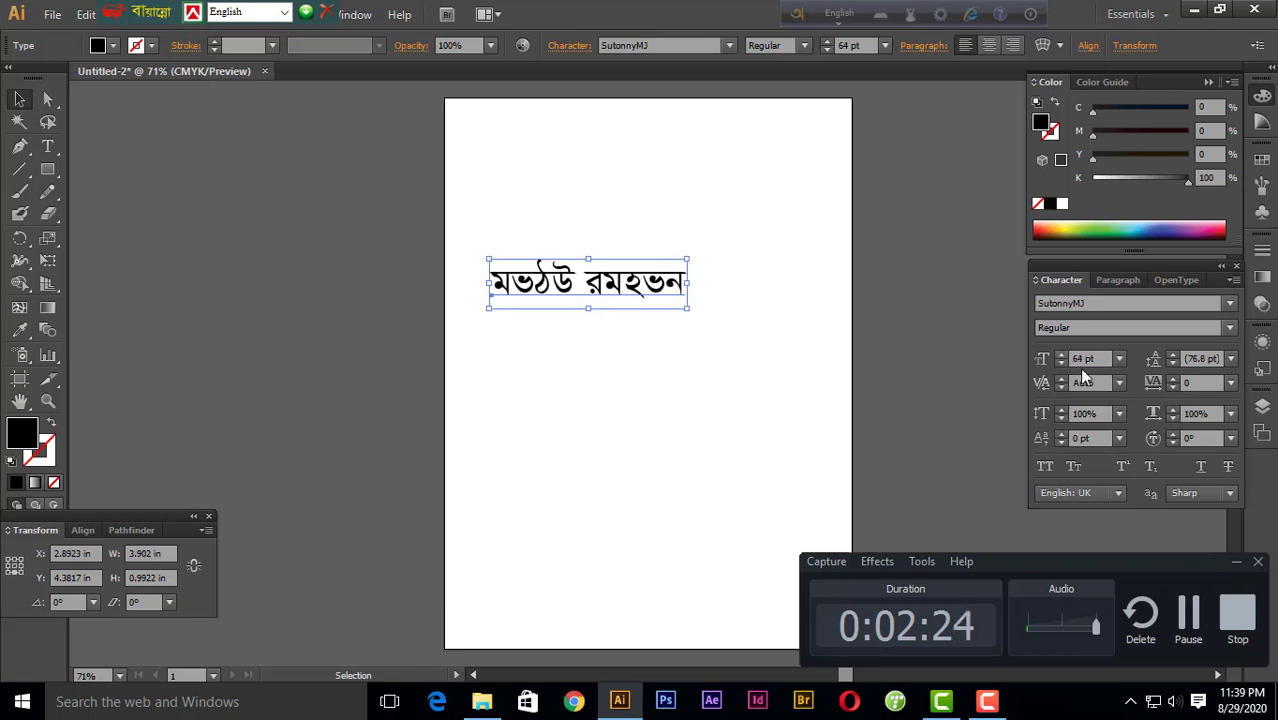
pyautogui.press('Up')
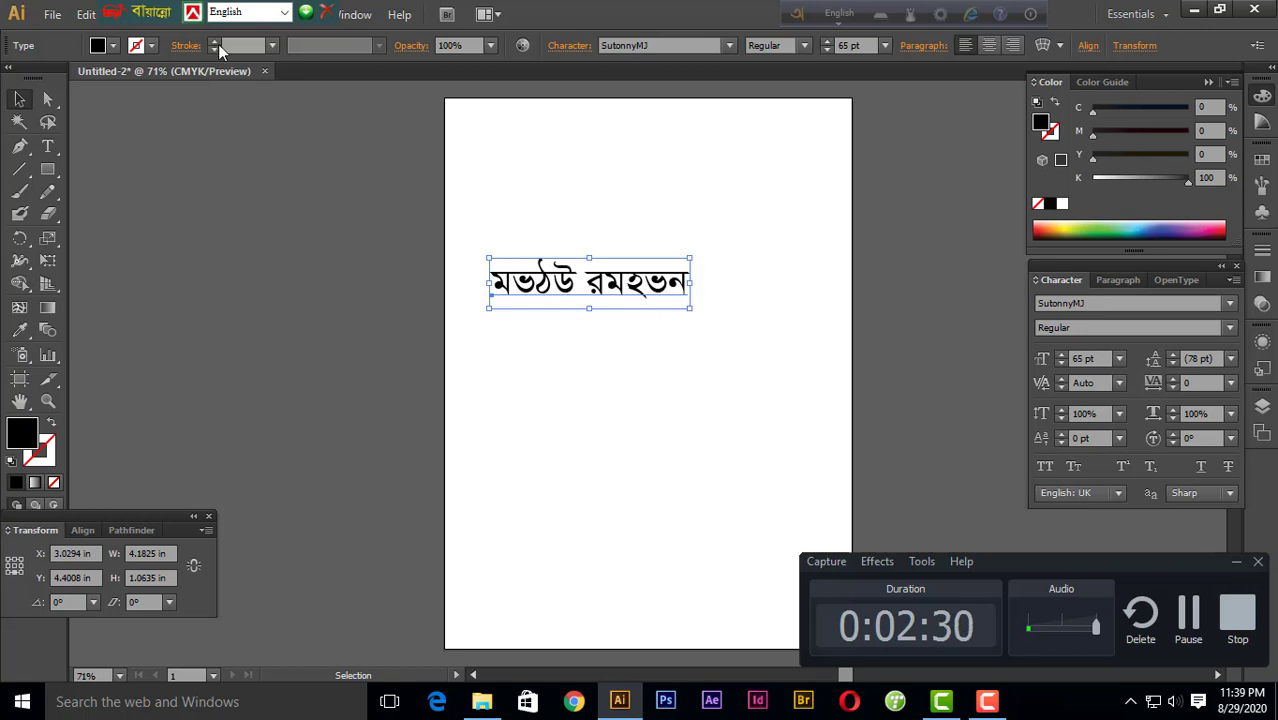
pyautogui.click(752, 346)
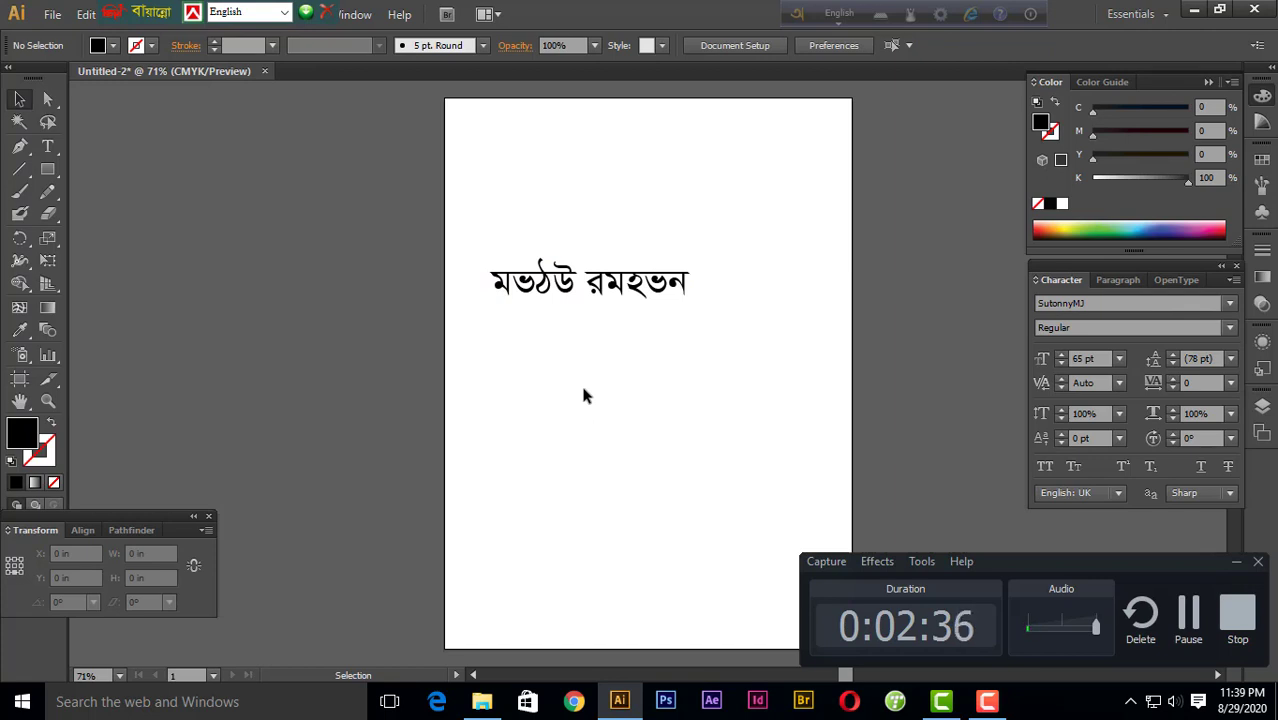
# In Bijoy Classic, type the Bengali name below the first line and shift it left
pyautogui.press('a')
pyautogui.hotkey('ctrl', 'alt', 'b')
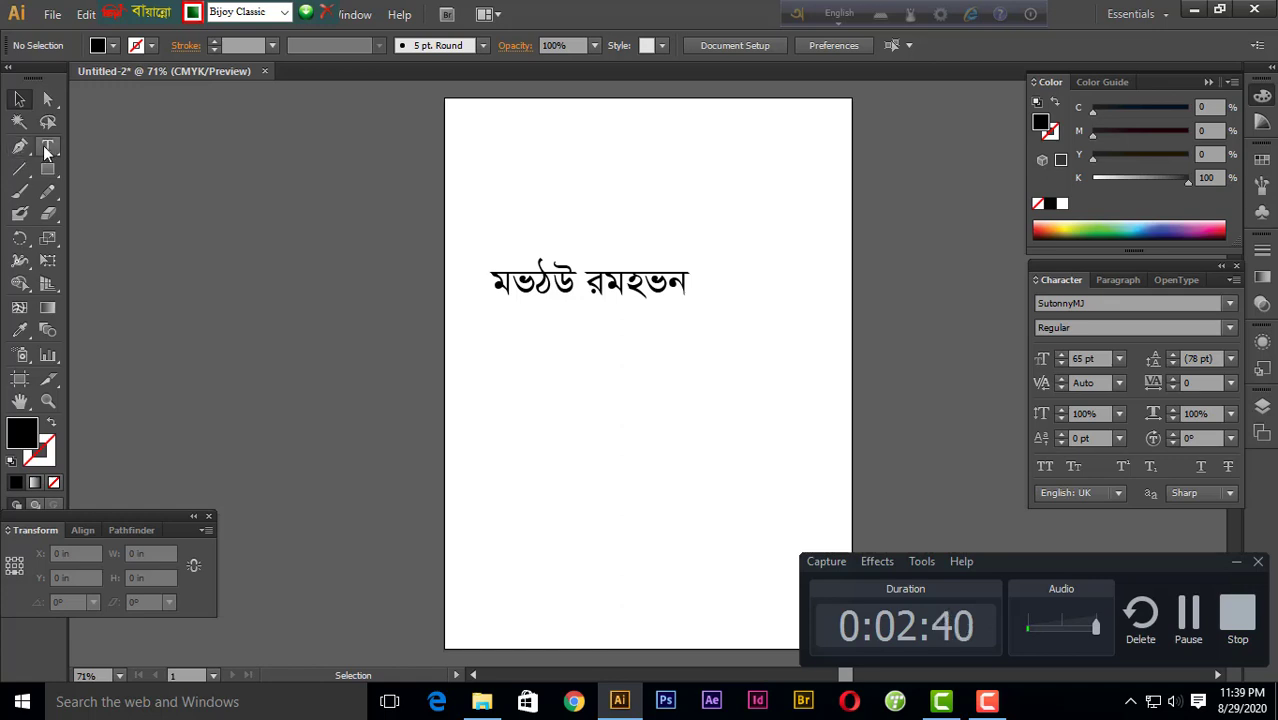
pyautogui.click(47, 146)
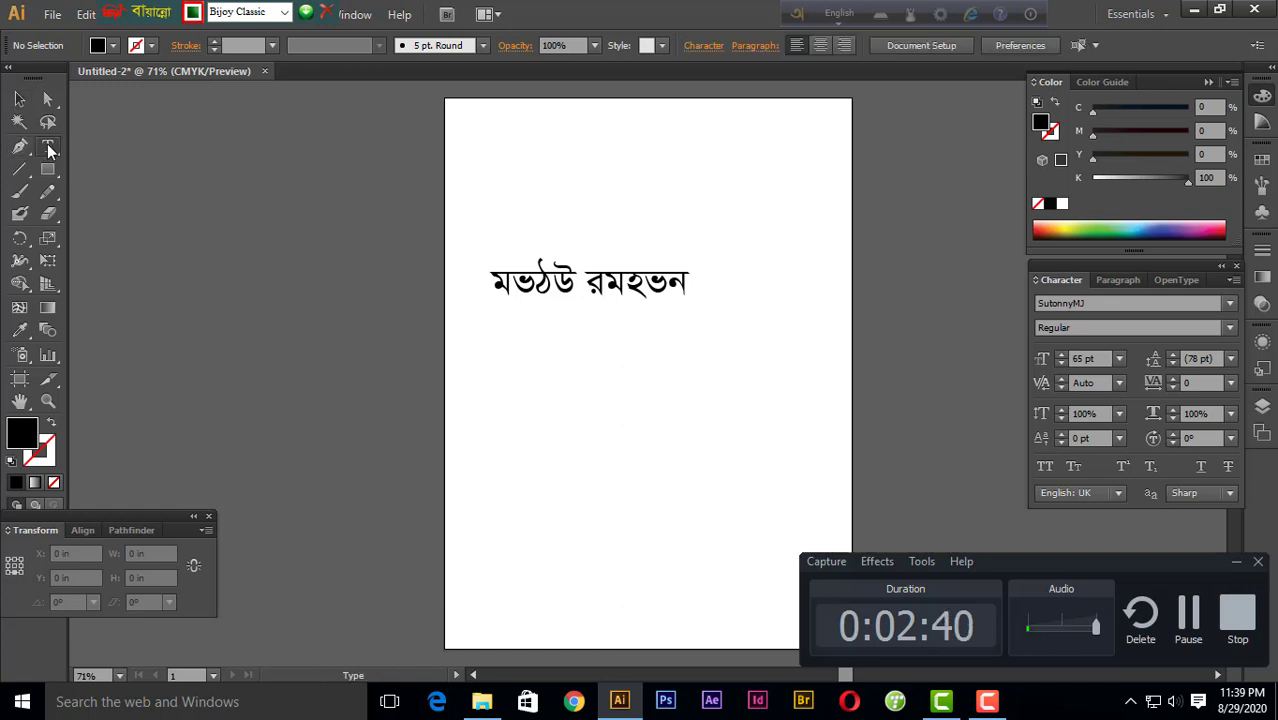
pyautogui.click(605, 362)
pyautogui.write('আ')
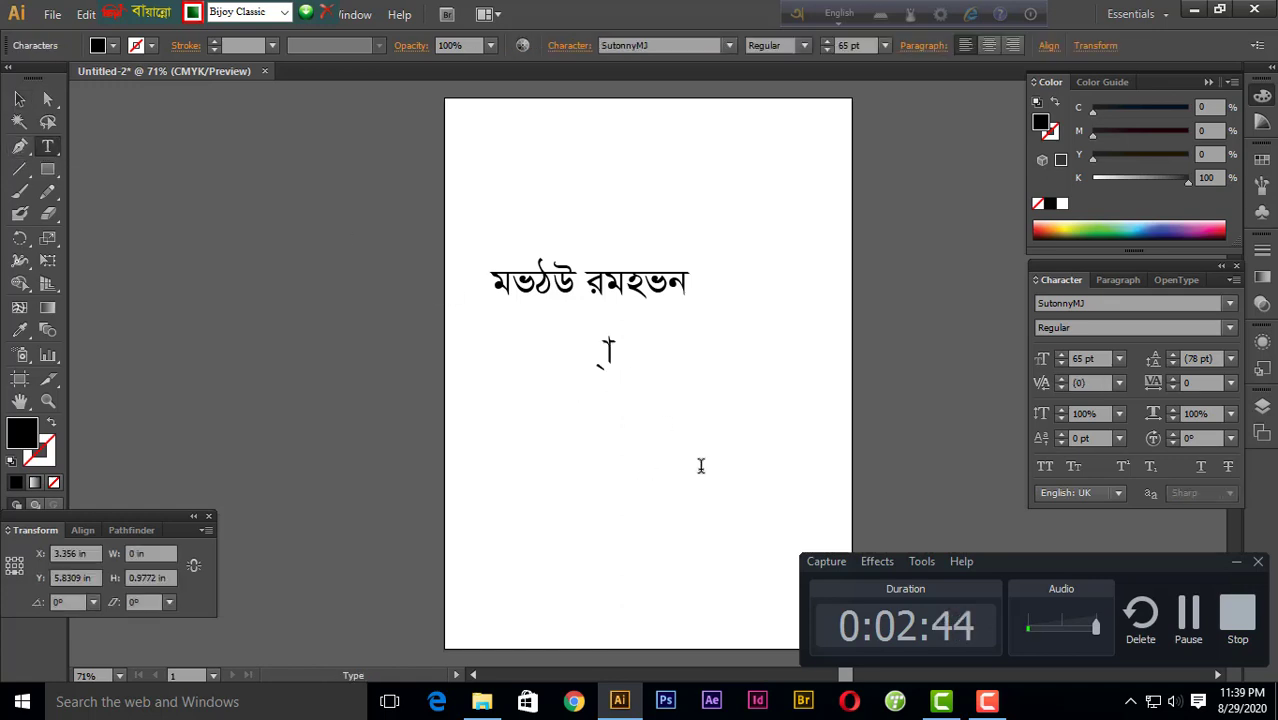
pyautogui.write('লঅ')
pyautogui.press('BackSpace')
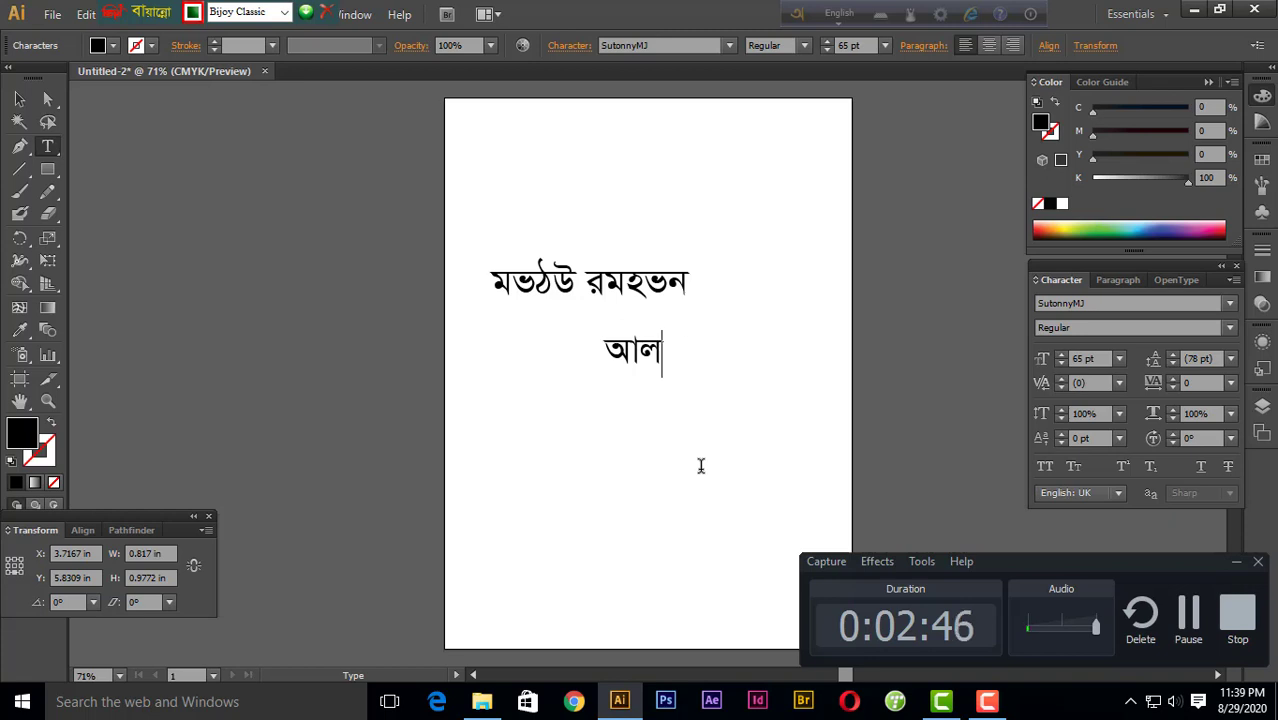
pyautogui.write('ী')
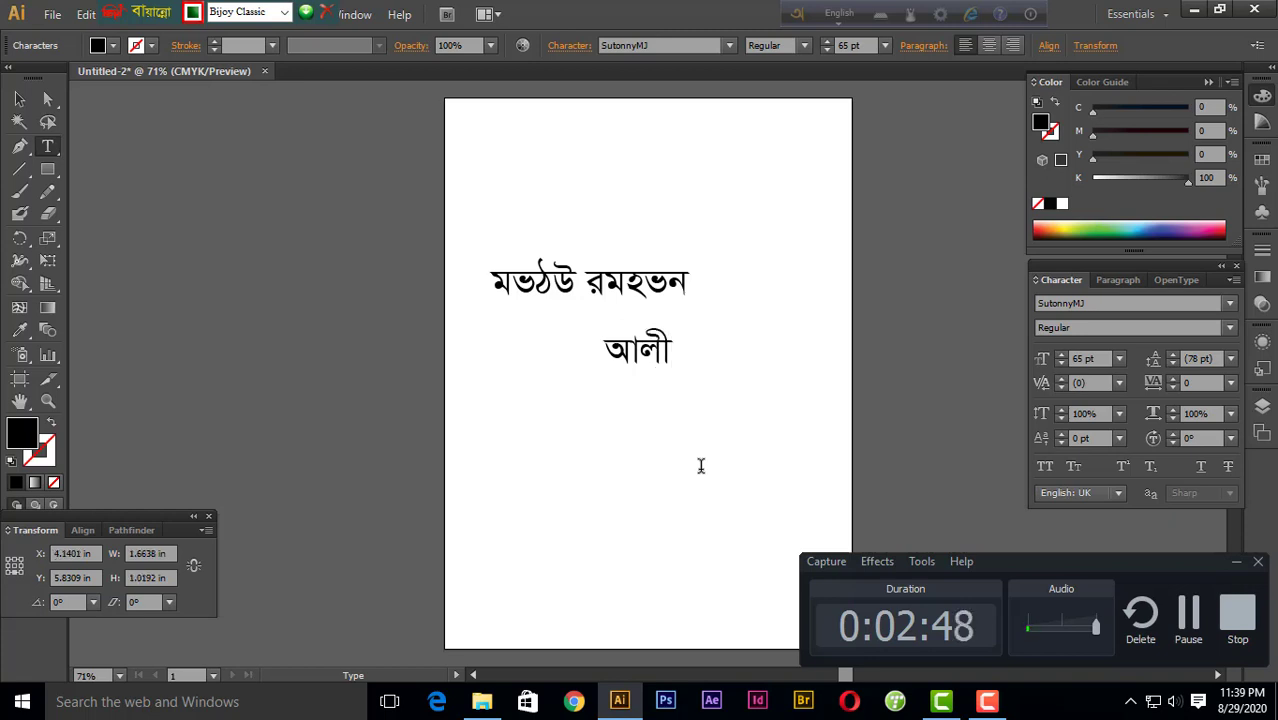
pyautogui.write(' হাসান')
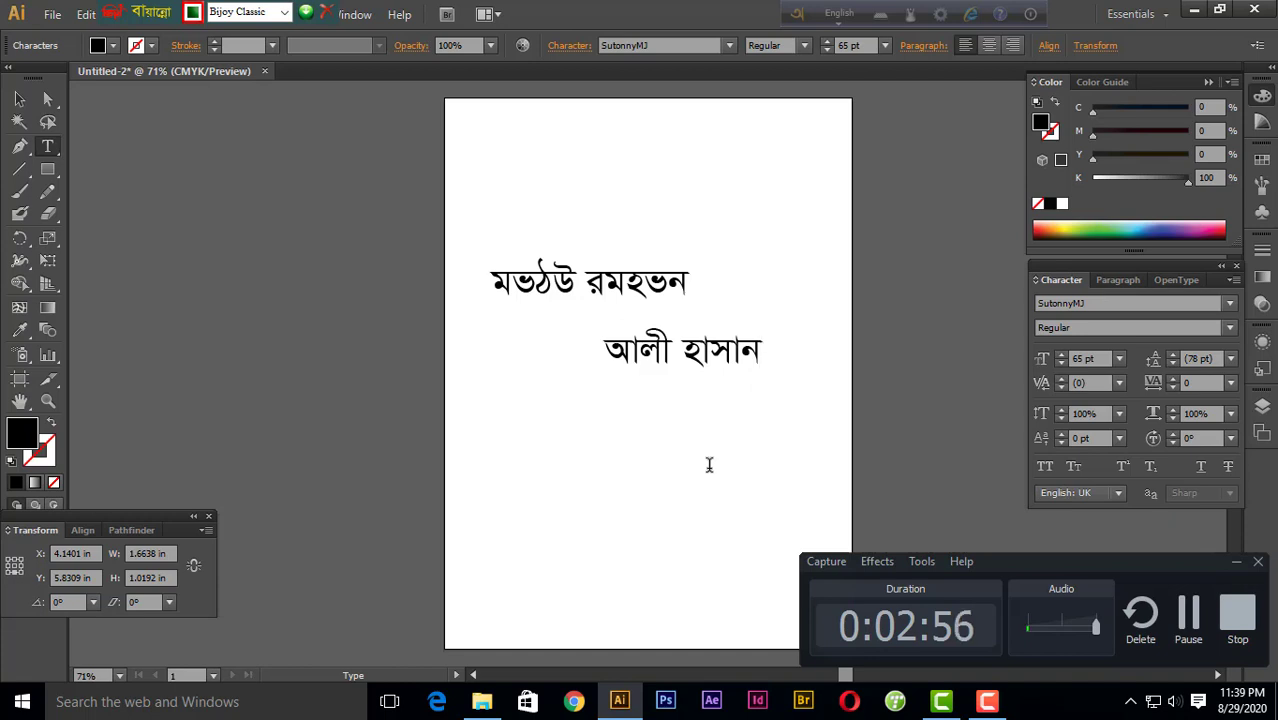
pyautogui.click(19, 99)
pyautogui.moveTo(663, 350); pyautogui.dragTo(611, 350)
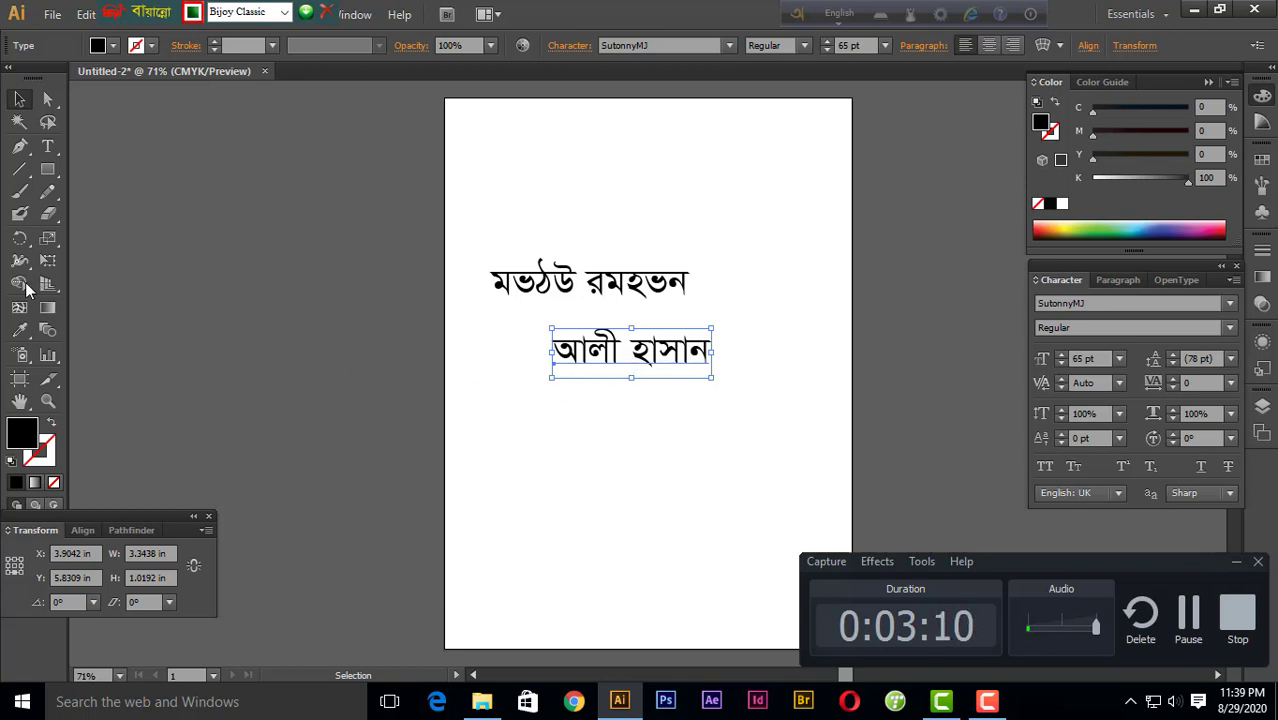
# Draw a text box below the second line and type the Bengali name in it
pyautogui.click(47, 146)
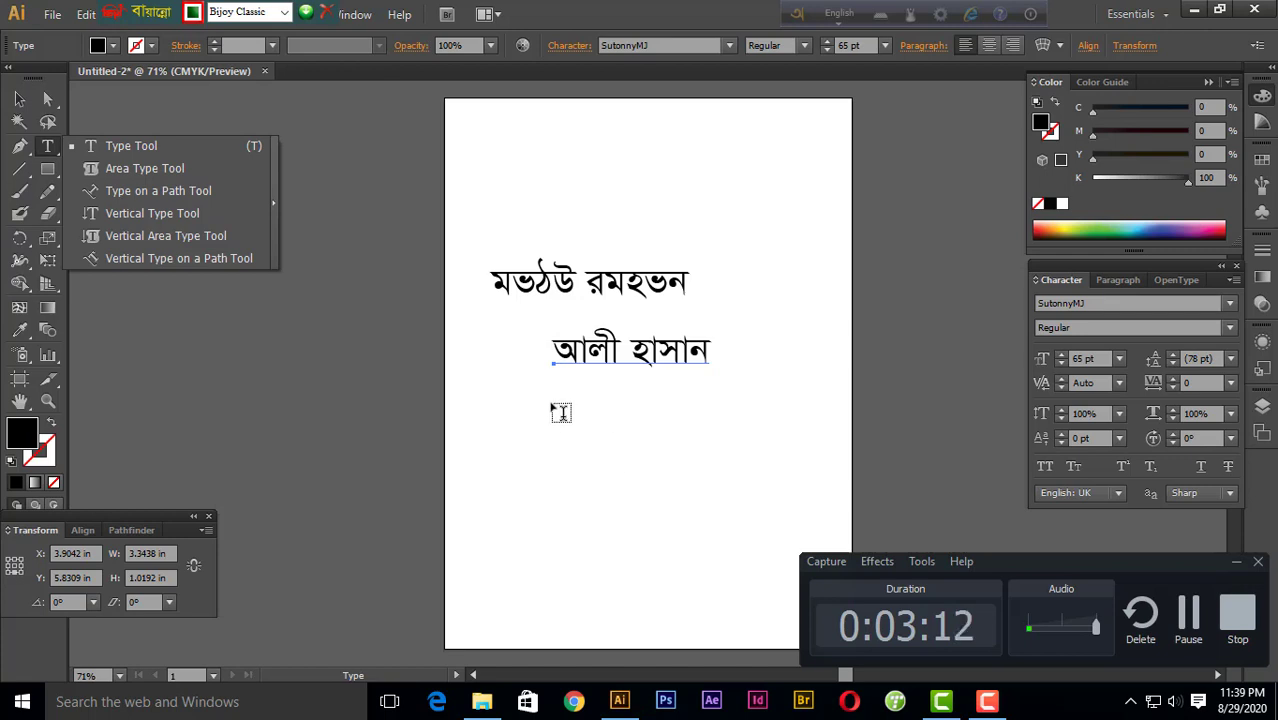
pyautogui.moveTo(517, 393); pyautogui.dragTo(689, 531)
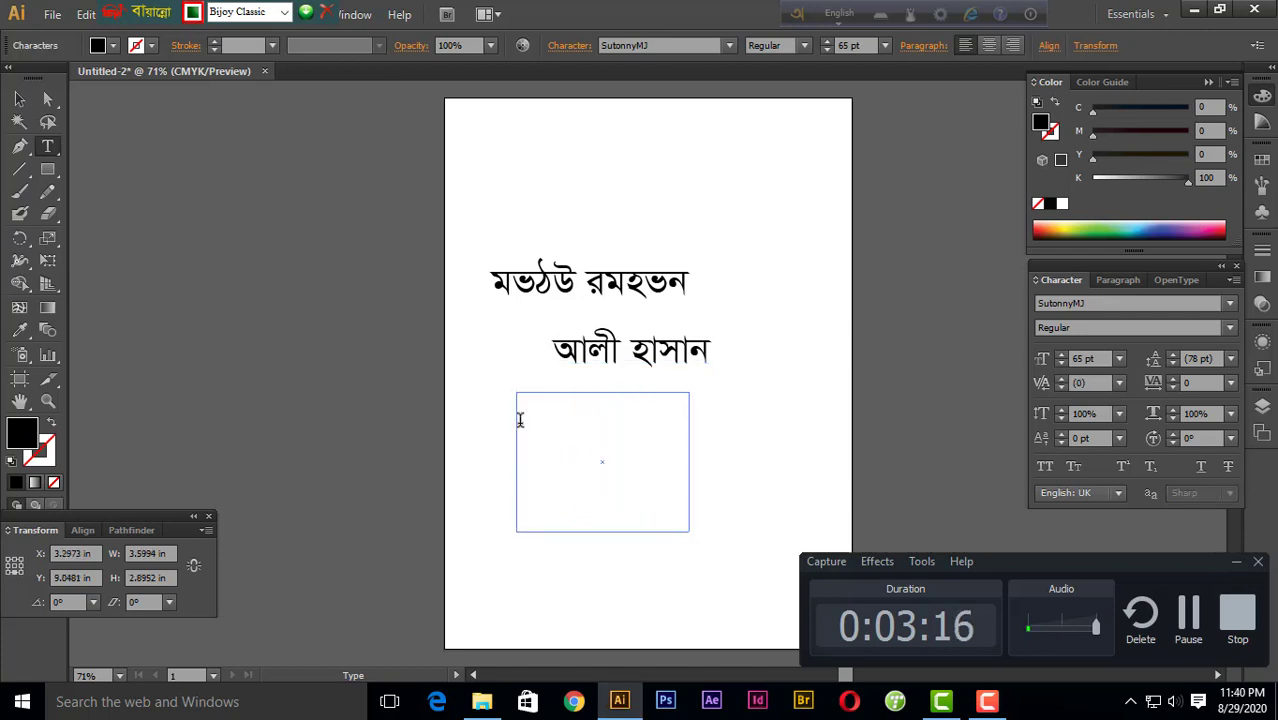
pyautogui.write('আলা')
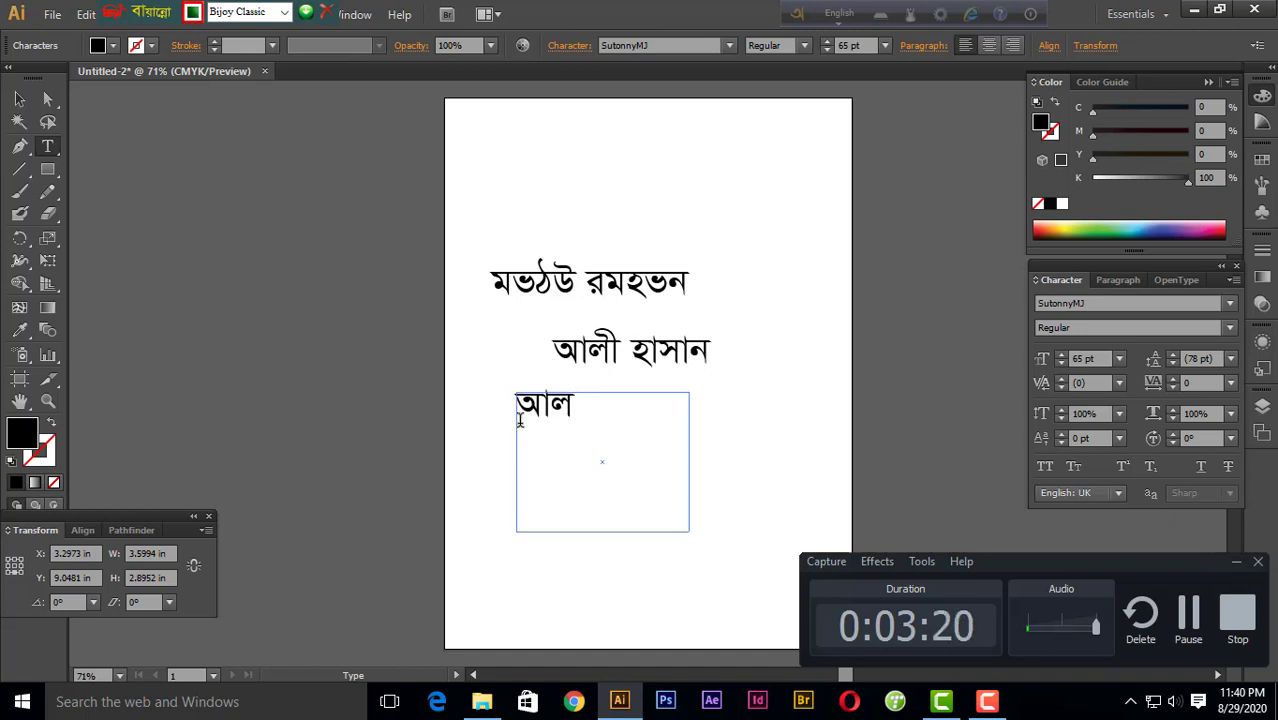
pyautogui.write('ী হাসান')
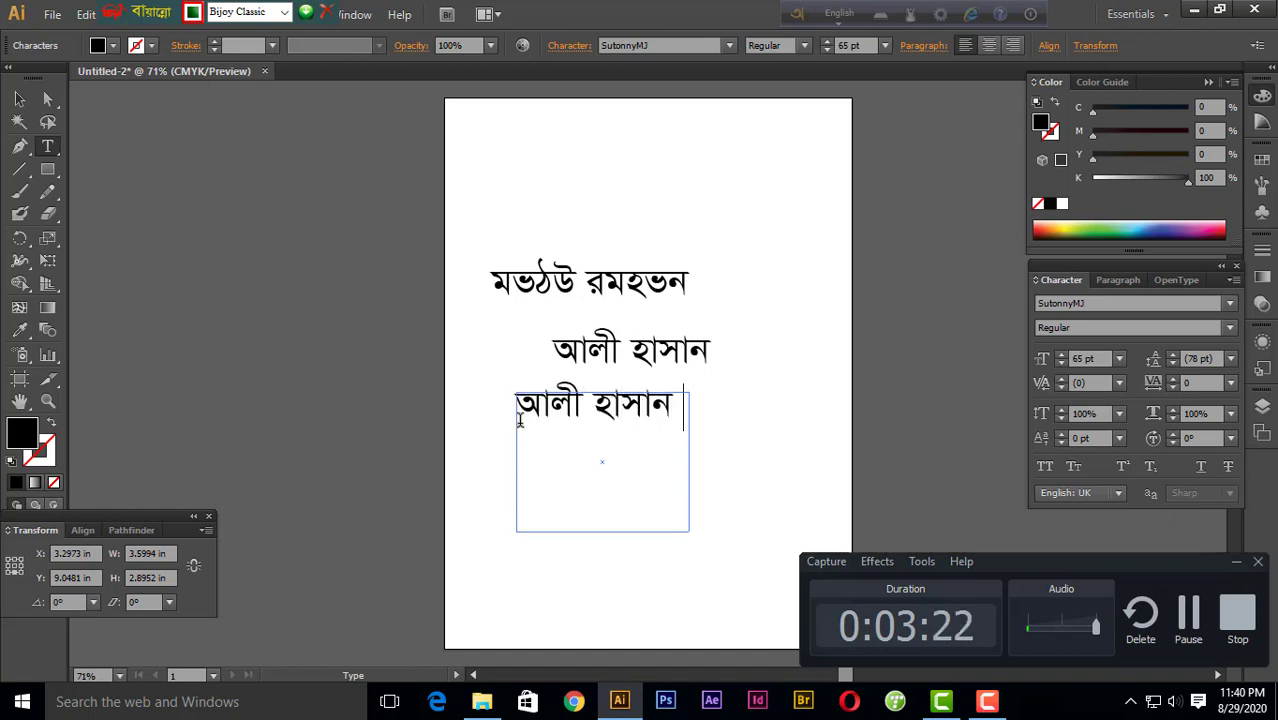
# Delete the mistyped extra line from the box, then select all text objects
pyautogui.press('Return')
pyautogui.write('অা্')
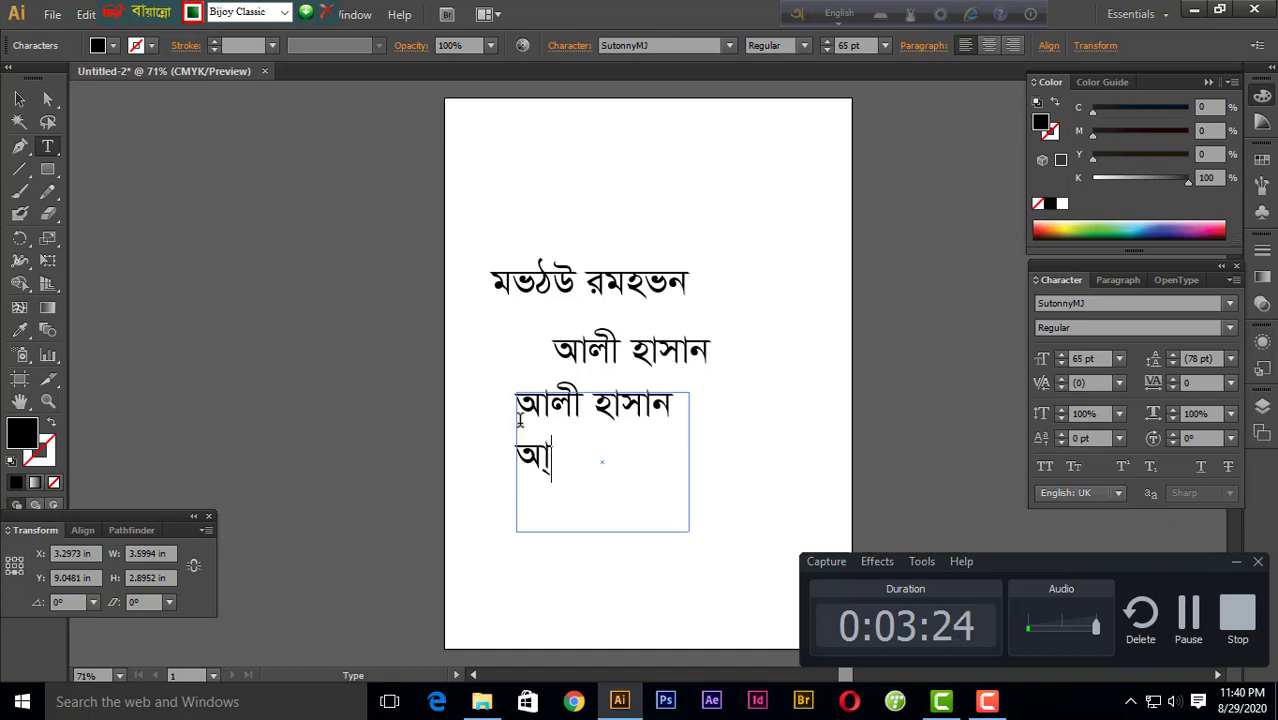
pyautogui.write('কসাবজা')
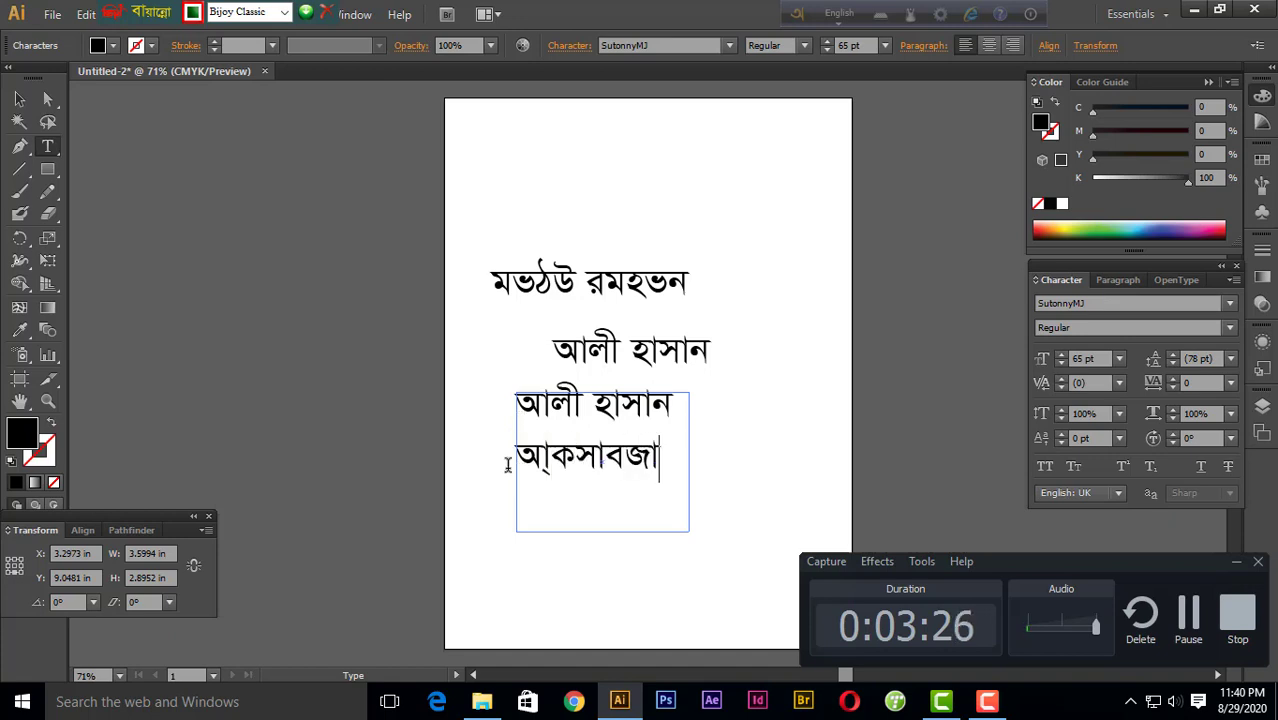
pyautogui.moveTo(673, 463); pyautogui.dragTo(487, 458)
pyautogui.press('BackSpace')
pyautogui.press('BackSpace')
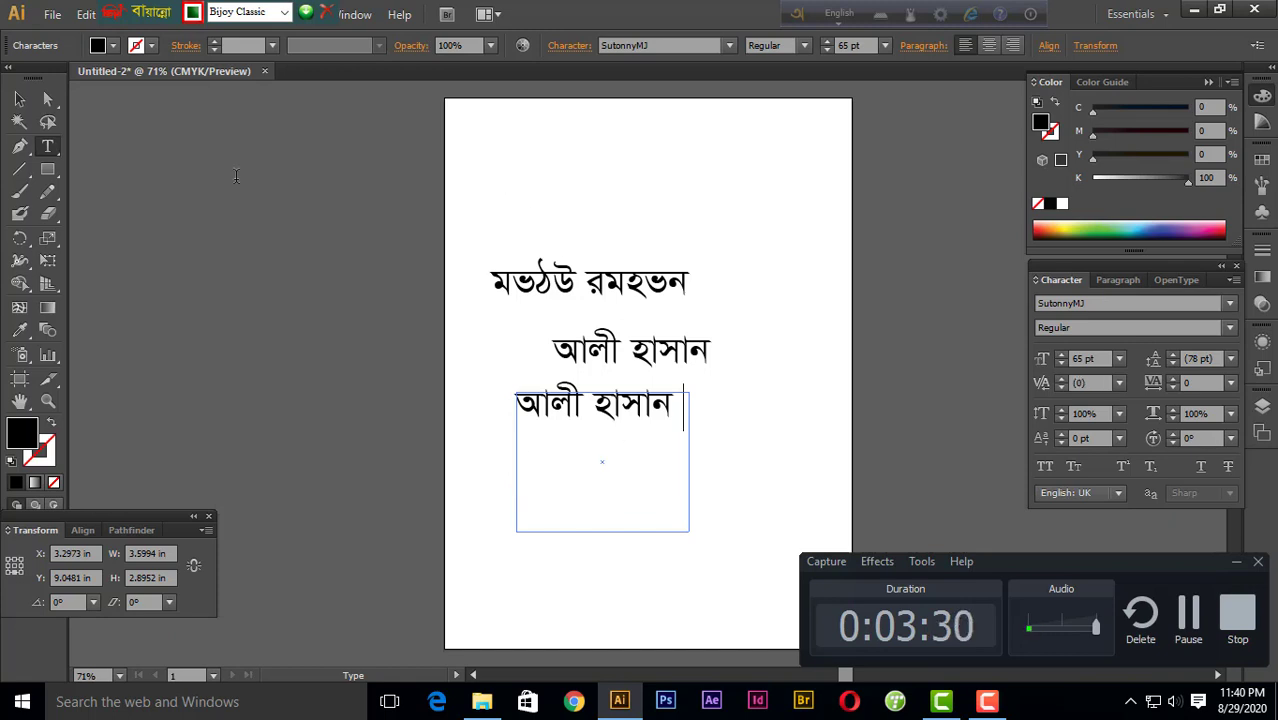
pyautogui.click(20, 99)
pyautogui.hotkey('ctrl', 'a')
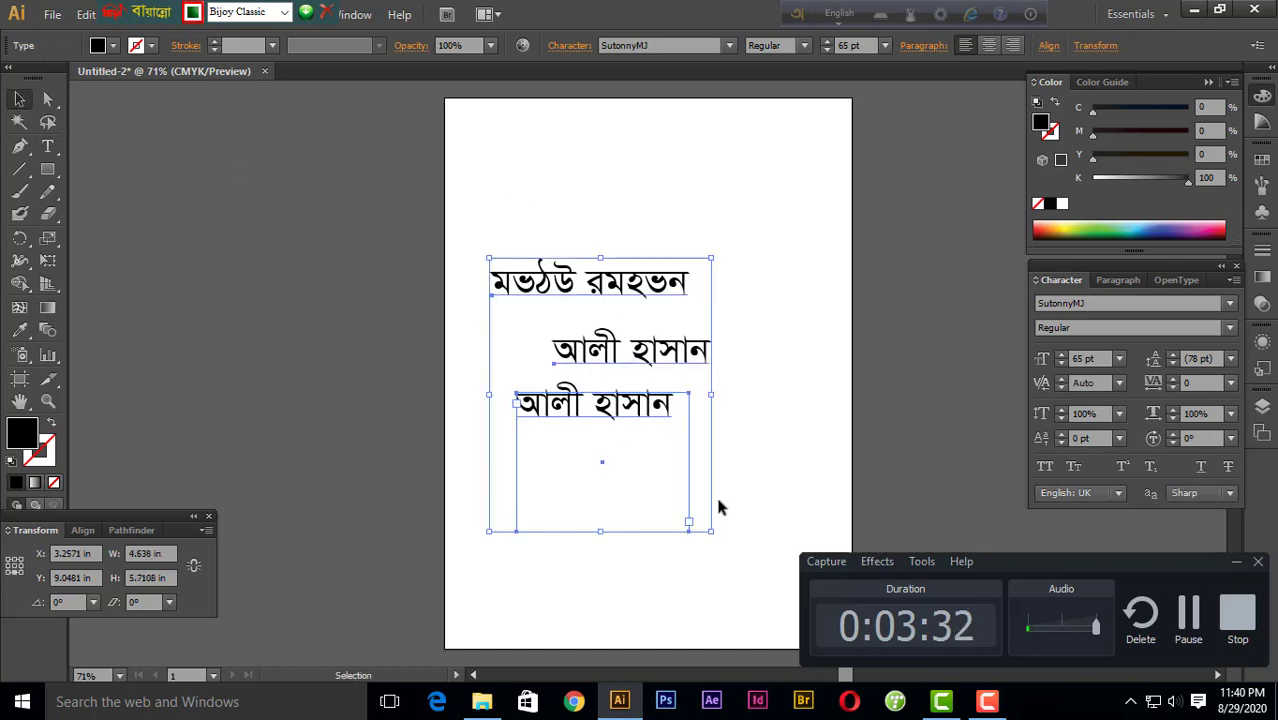
# Delete all three text lines and discard an empty text frame drawn in the upper artboard
pyautogui.press('Delete')
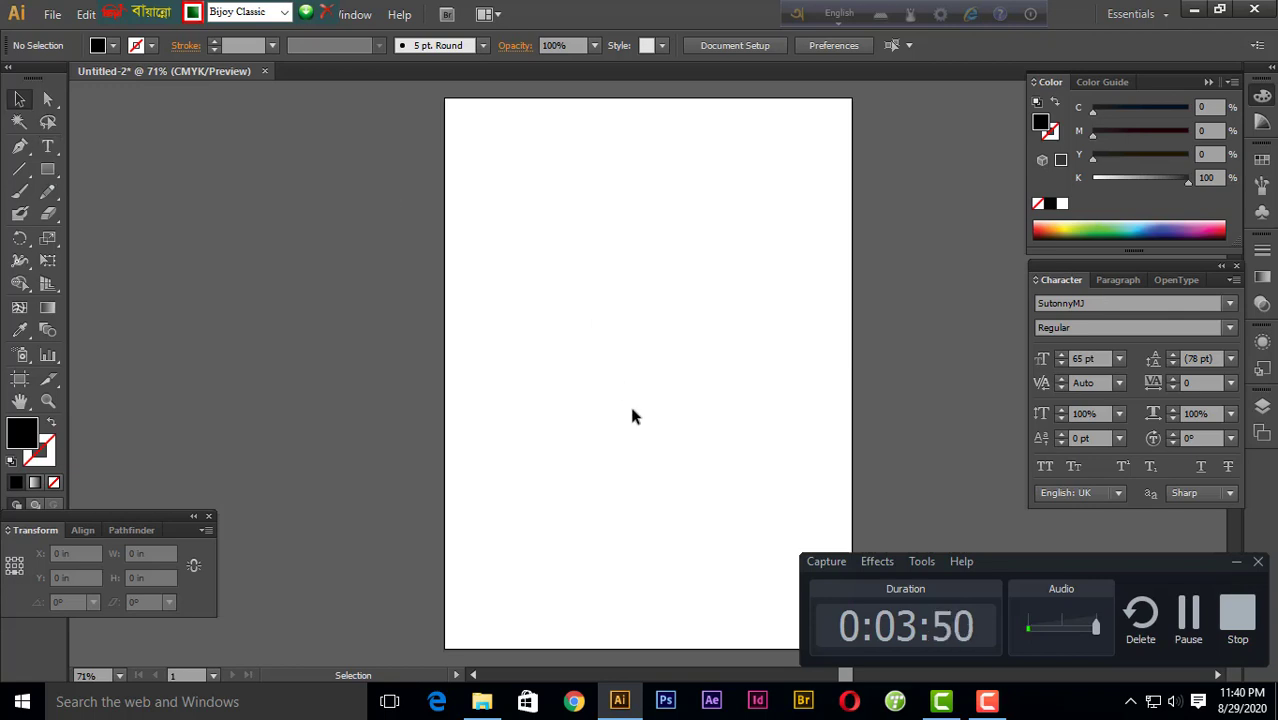
pyautogui.click(48, 146)
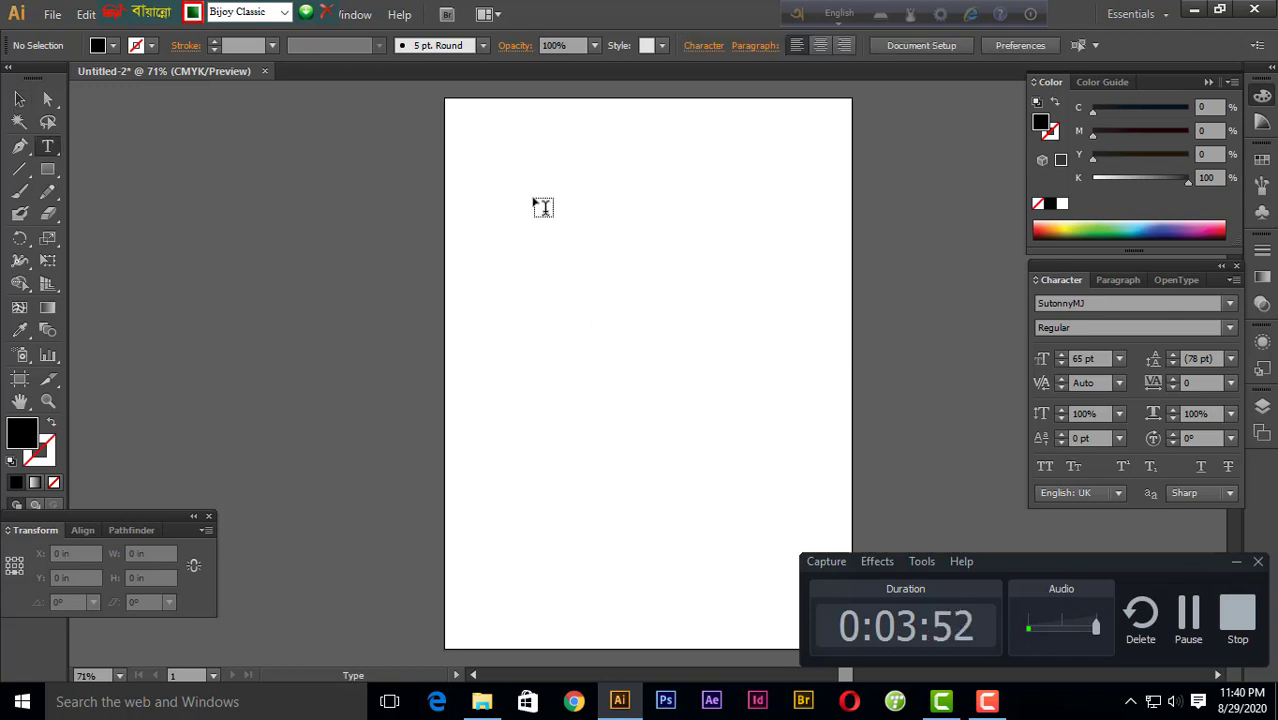
pyautogui.moveTo(507, 199); pyautogui.dragTo(720, 368)
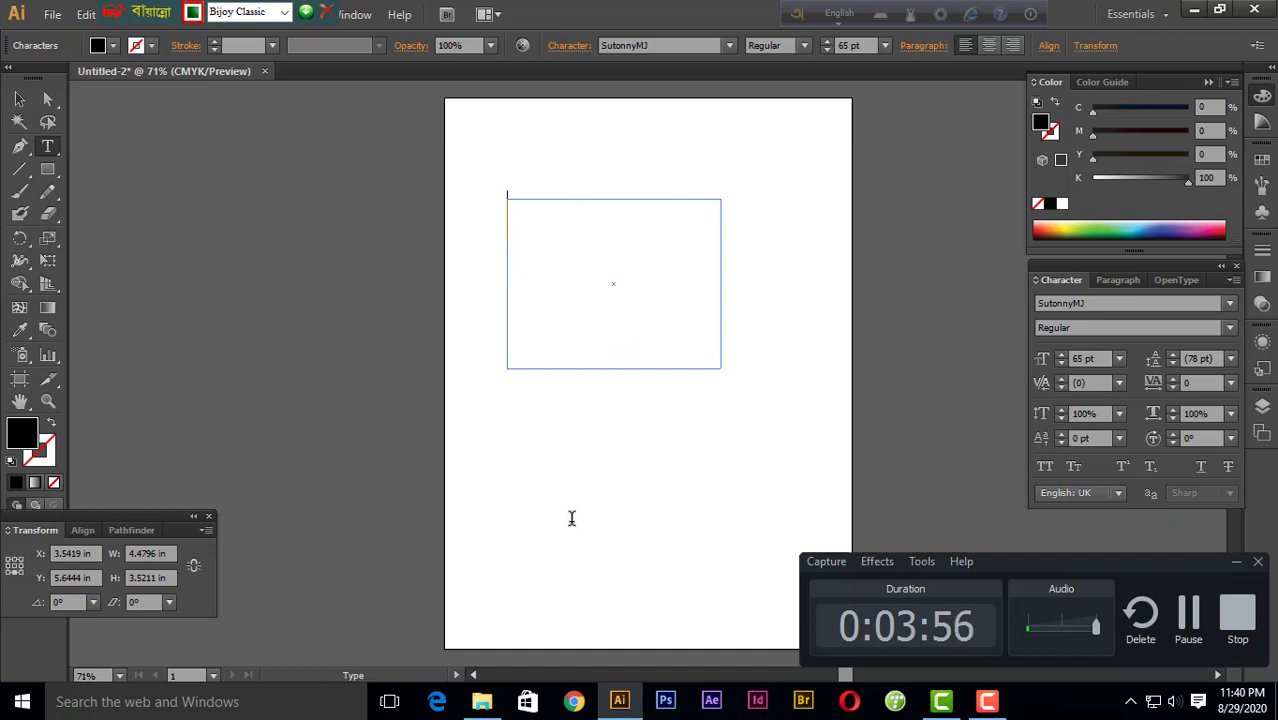
pyautogui.click(19, 99)
pyautogui.click(536, 354)
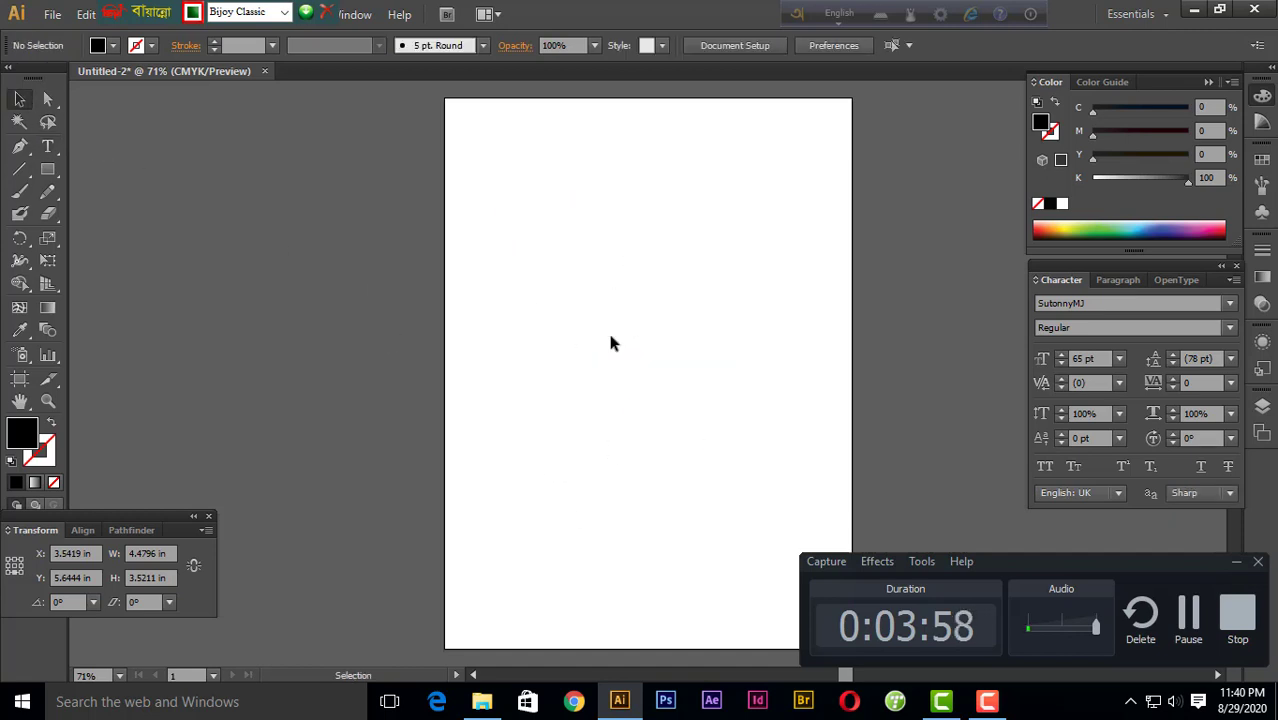
pyautogui.click(52, 150)
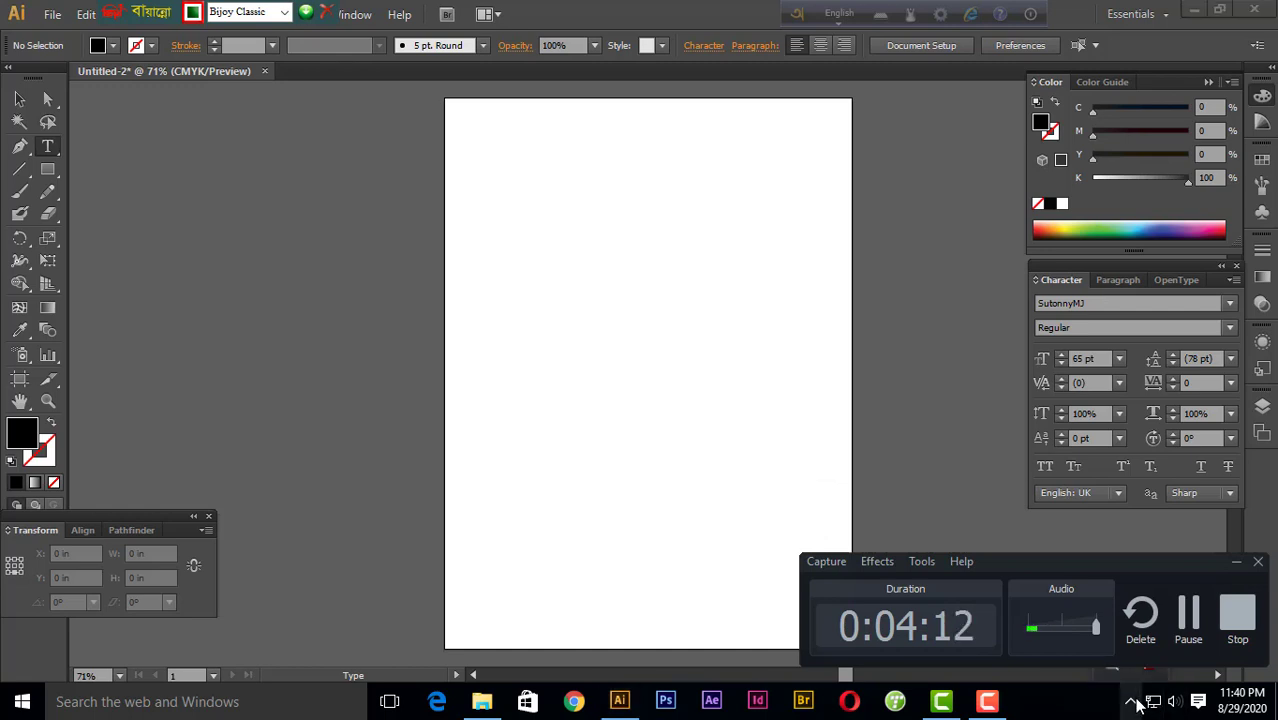
# Type the Bengali name in 65 pt SutonnyMJ at the artboard's upper middle and select it
pyautogui.moveTo(1129, 562); pyautogui.dragTo(1135, 498)
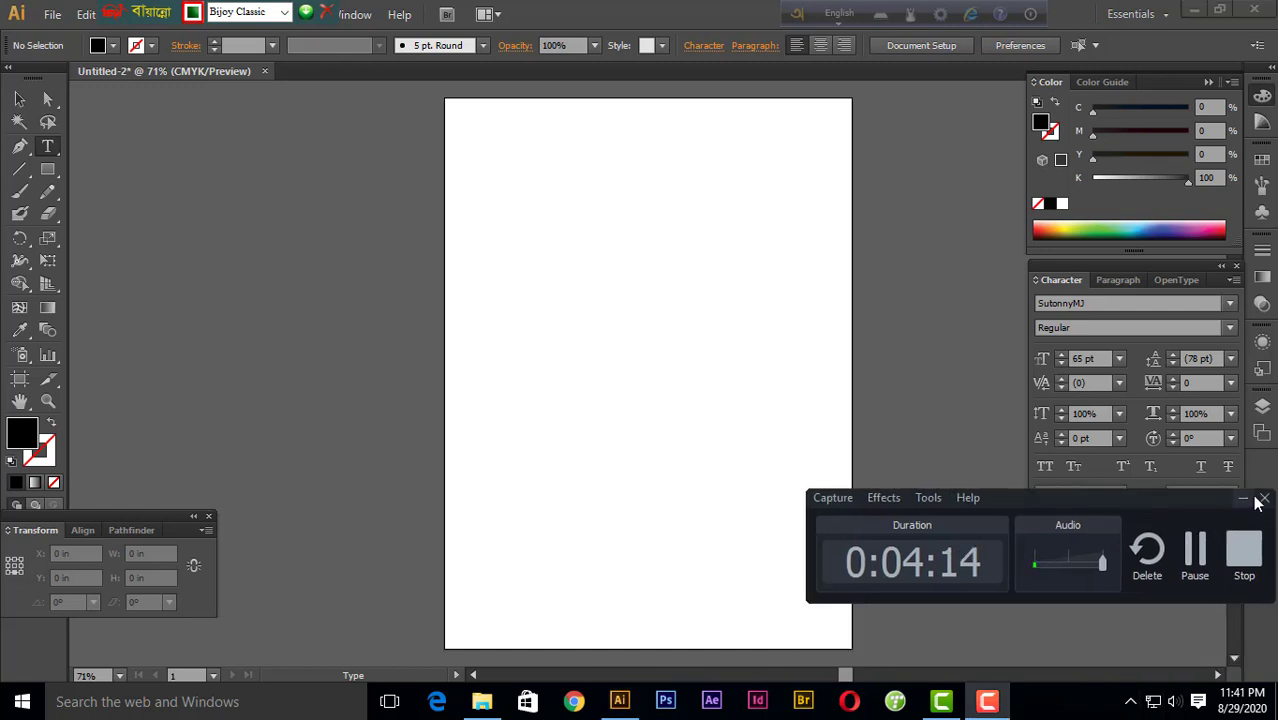
pyautogui.click(1130, 702)
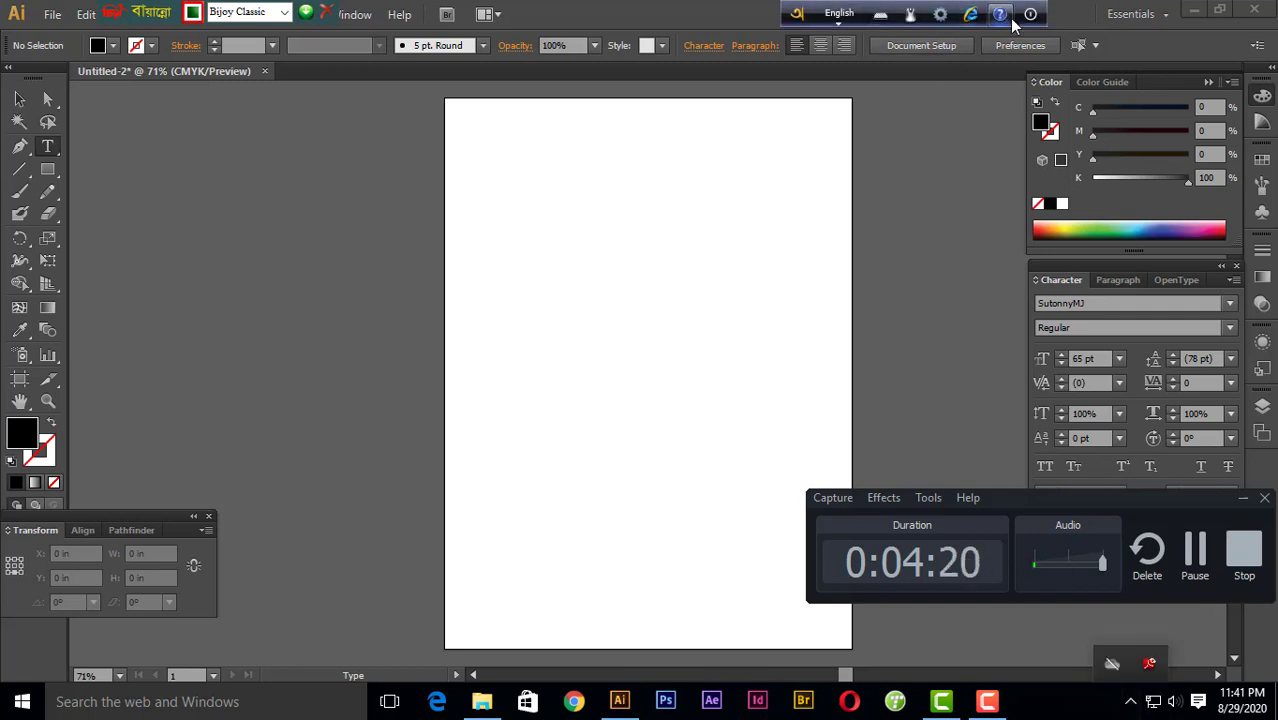
pyautogui.click(603, 308)
pyautogui.write('আ')
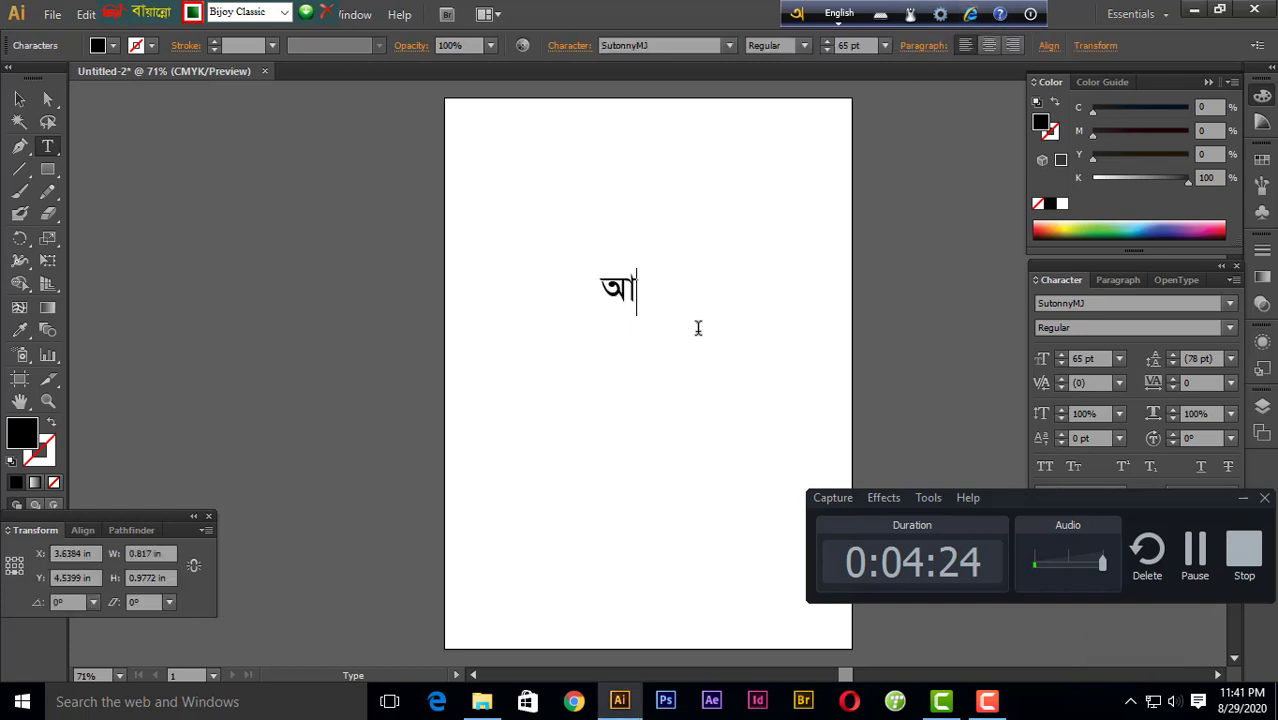
pyautogui.write('লী ')
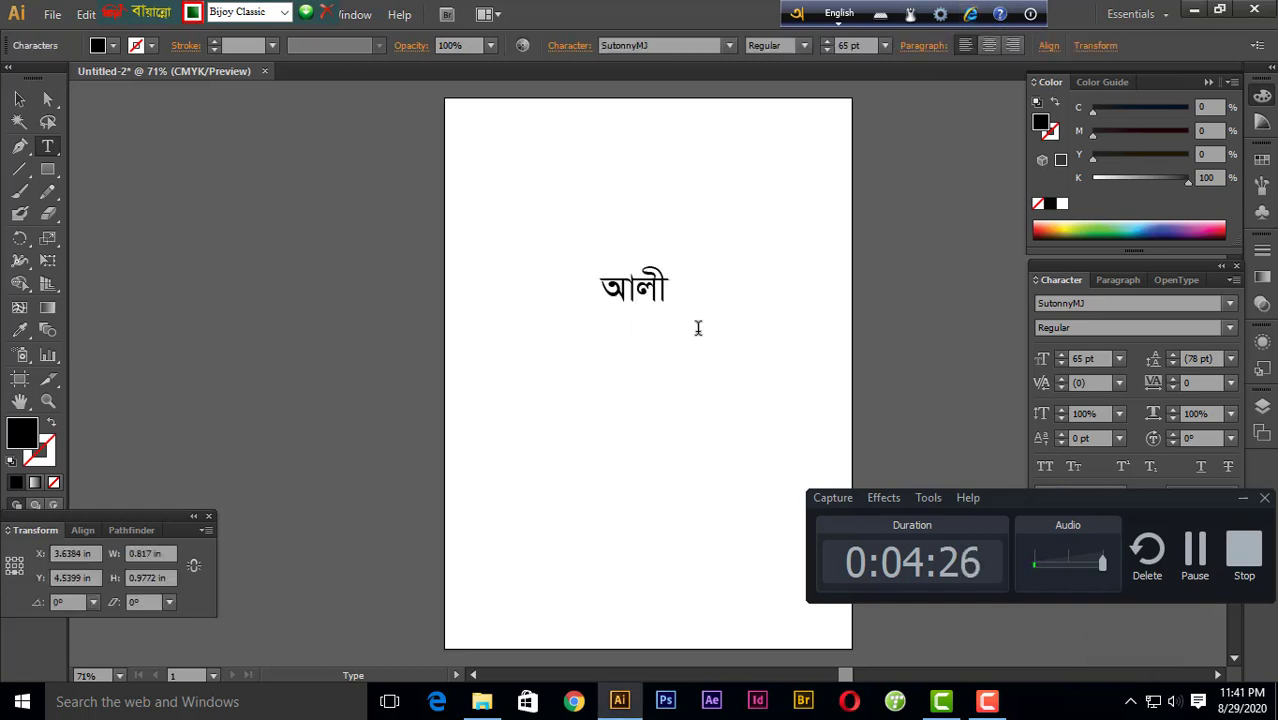
pyautogui.write('হা')
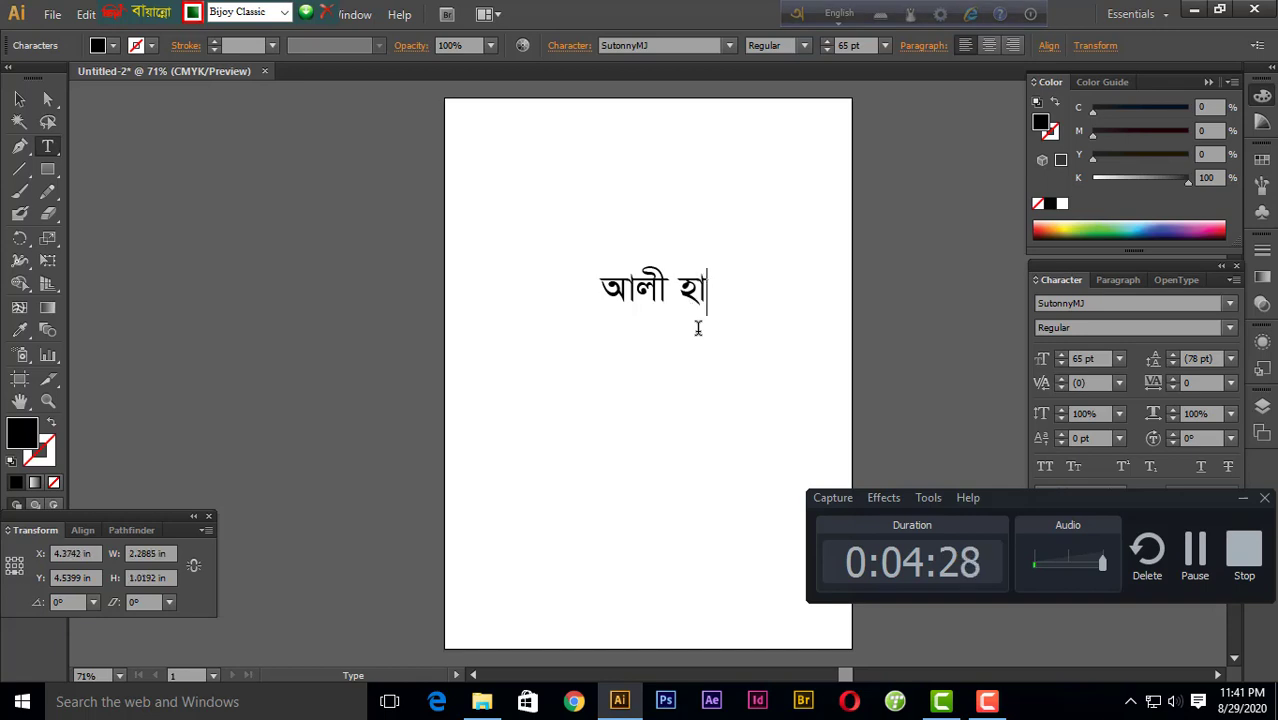
pyautogui.write('সান')
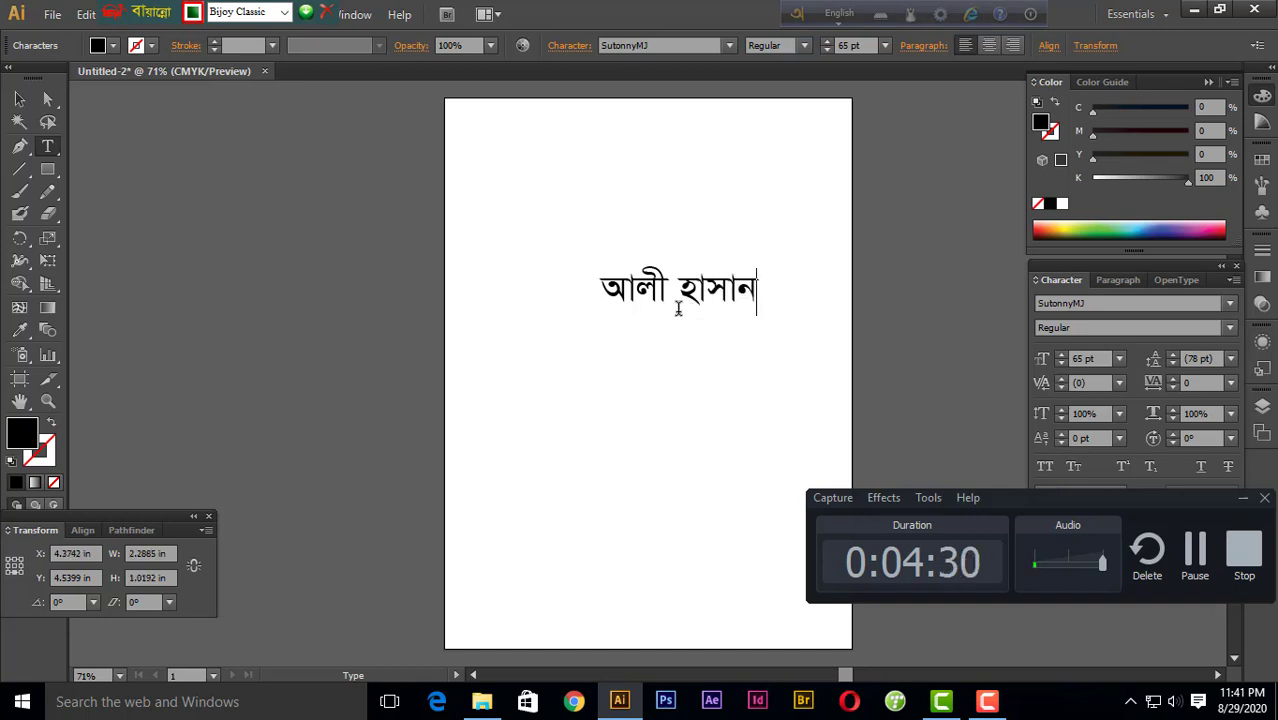
pyautogui.hotkey('ctrl', 'a')
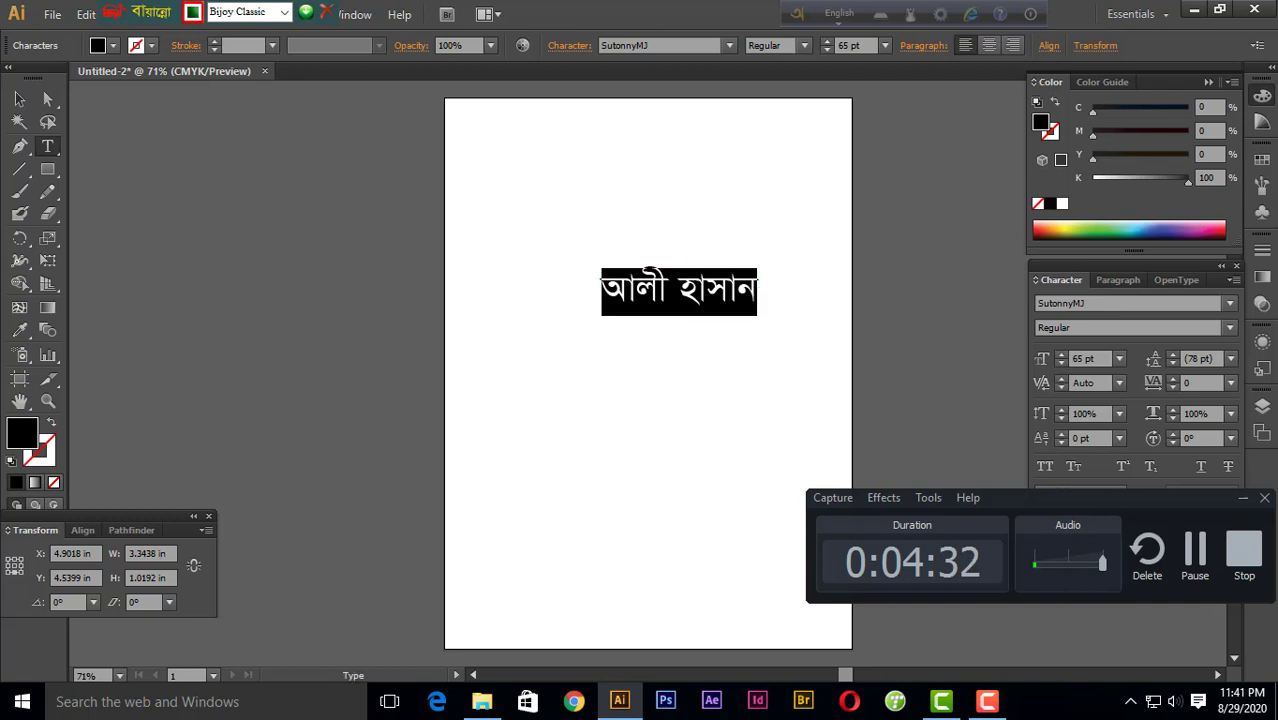
# Paste the name into Avro's Unicode to Bijoy converter, convert it, and select the output
pyautogui.click(941, 14)
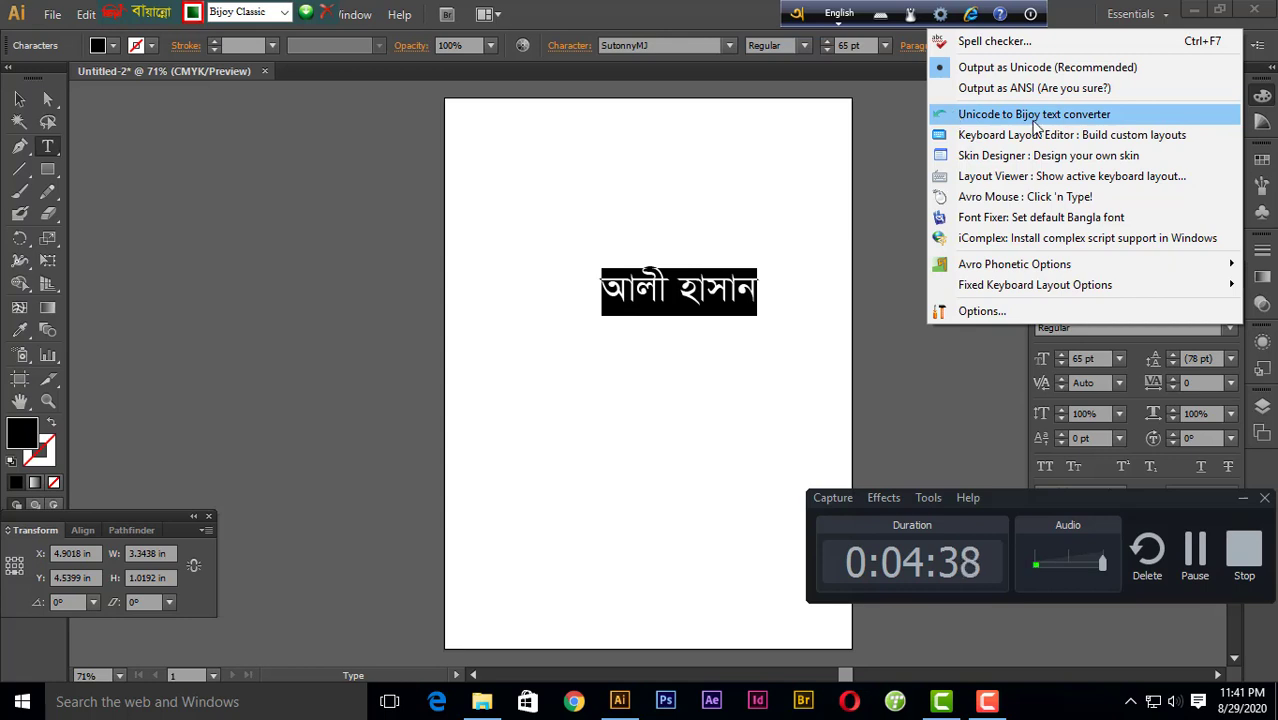
pyautogui.click(1063, 124)
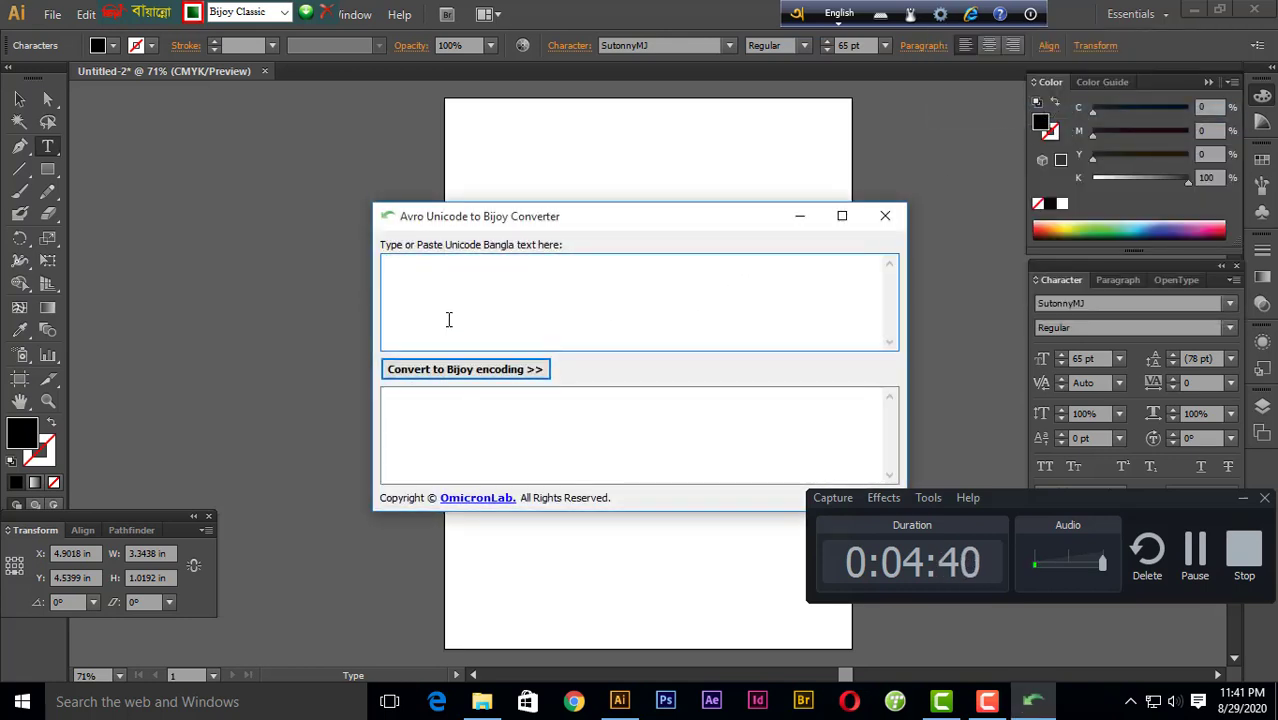
pyautogui.write('Avjx nvmvb')
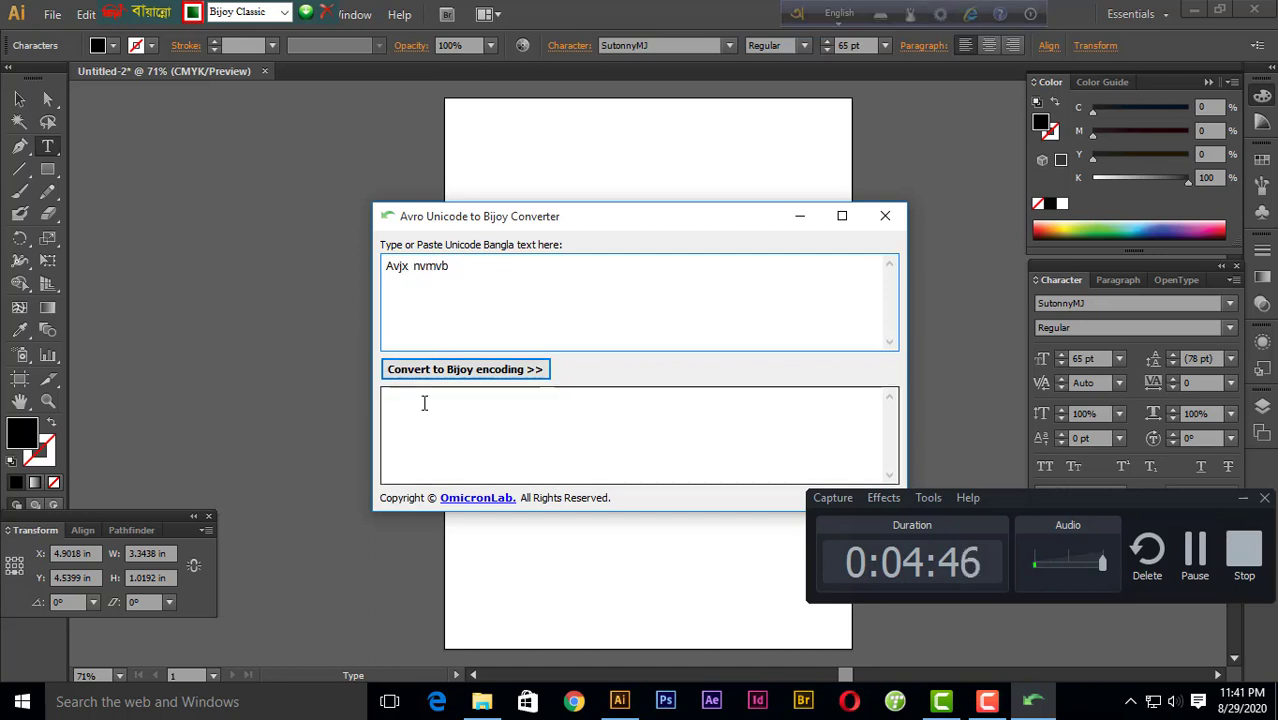
pyautogui.click(432, 372)
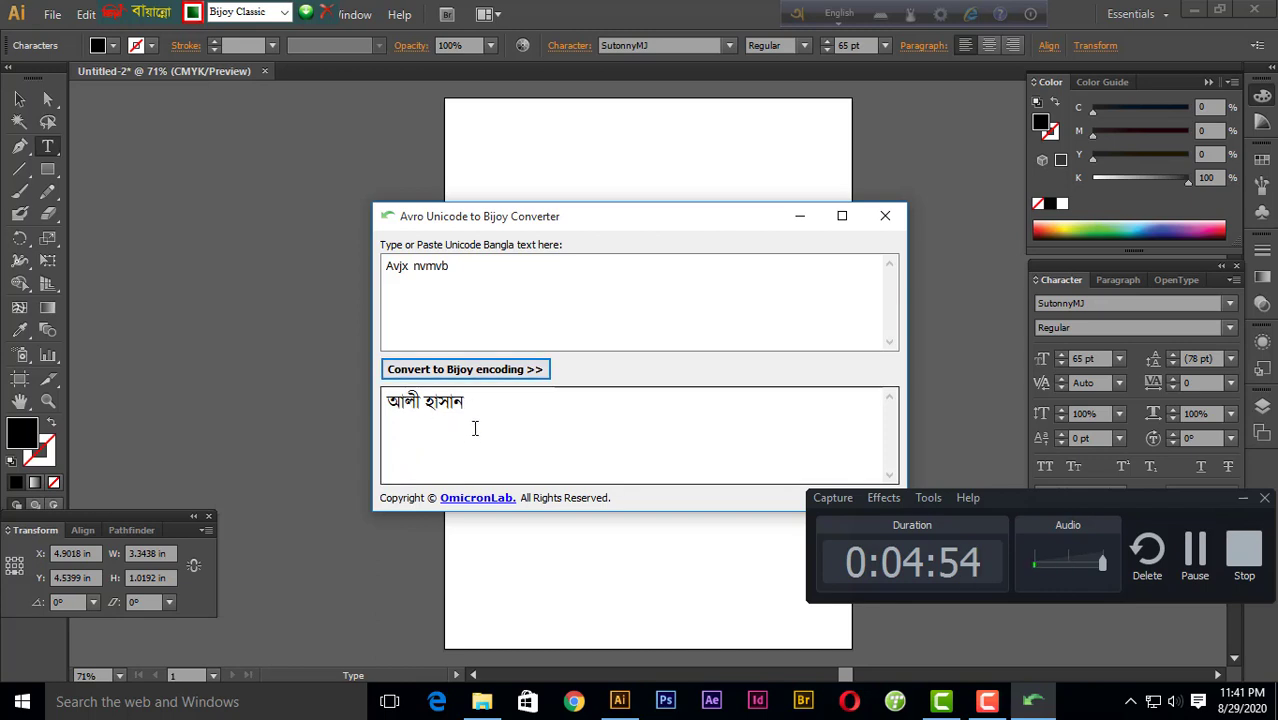
pyautogui.moveTo(516, 409); pyautogui.dragTo(325, 404)
pyautogui.hotkey('ctrl', 'c')
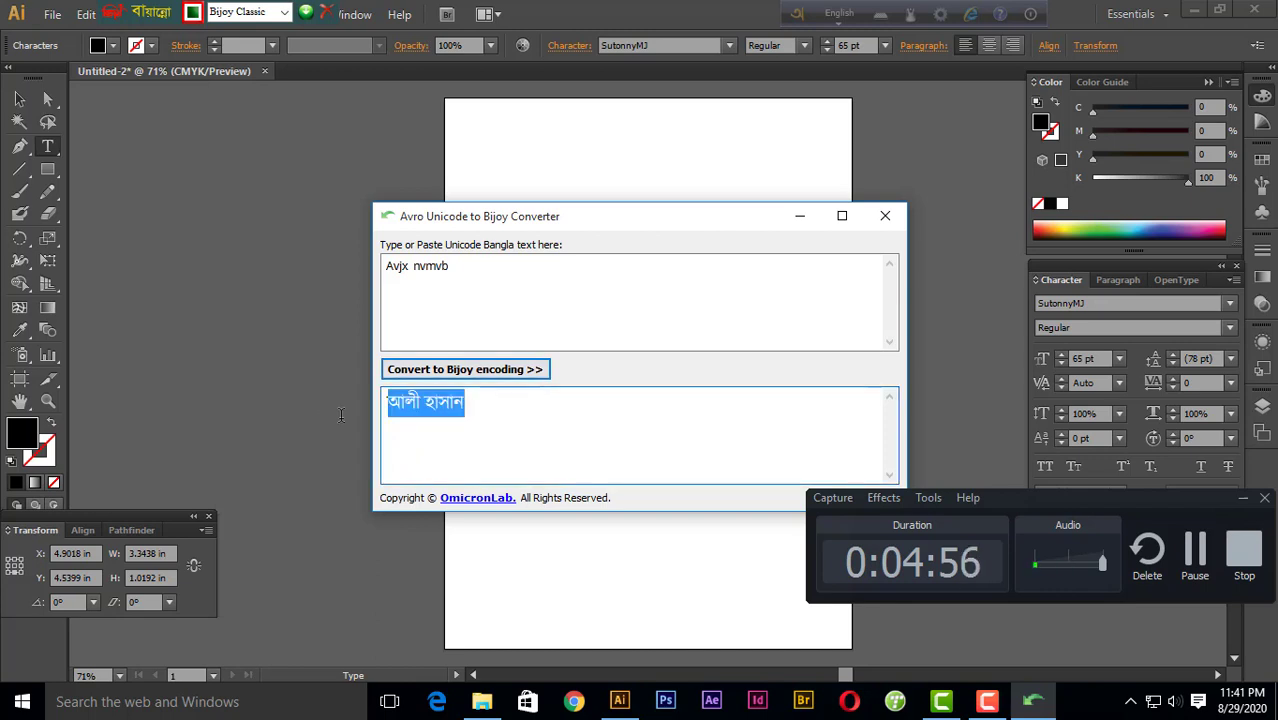
# Back on the artboard, paste the Avjx nvmvb line below the name and scale it up
pyautogui.click(886, 218)
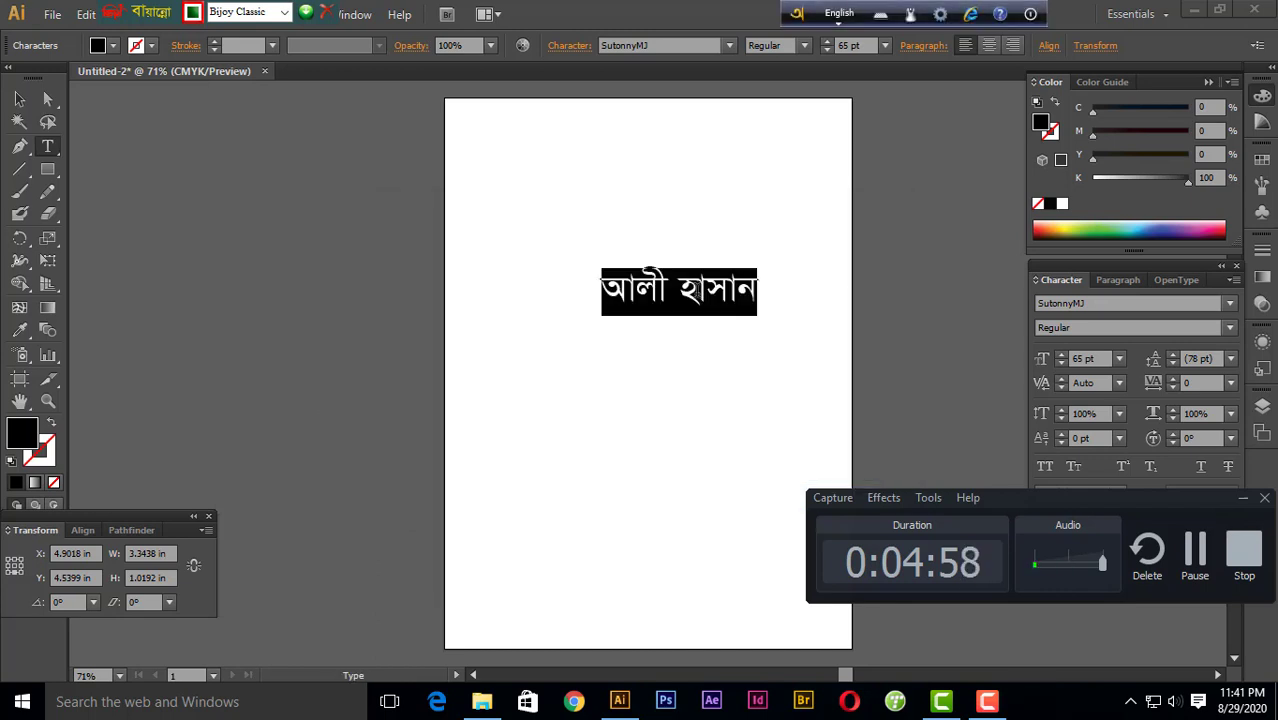
pyautogui.press('Escape')
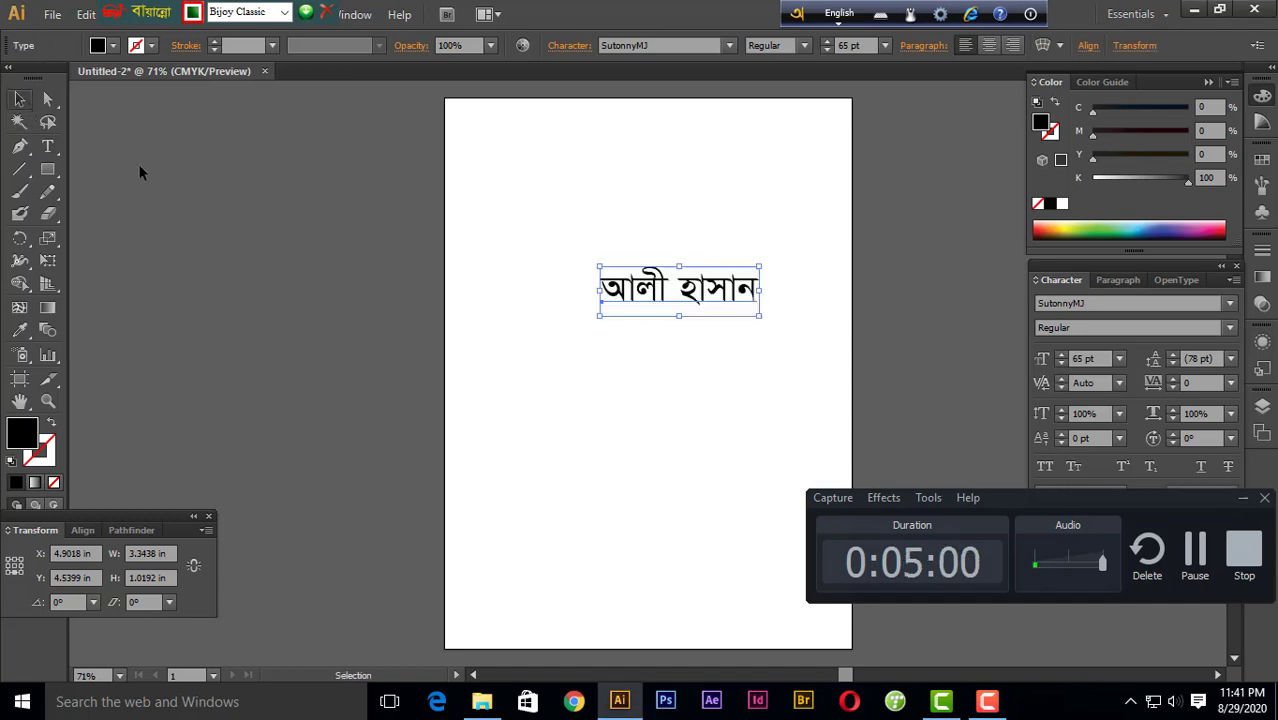
pyautogui.click(559, 463)
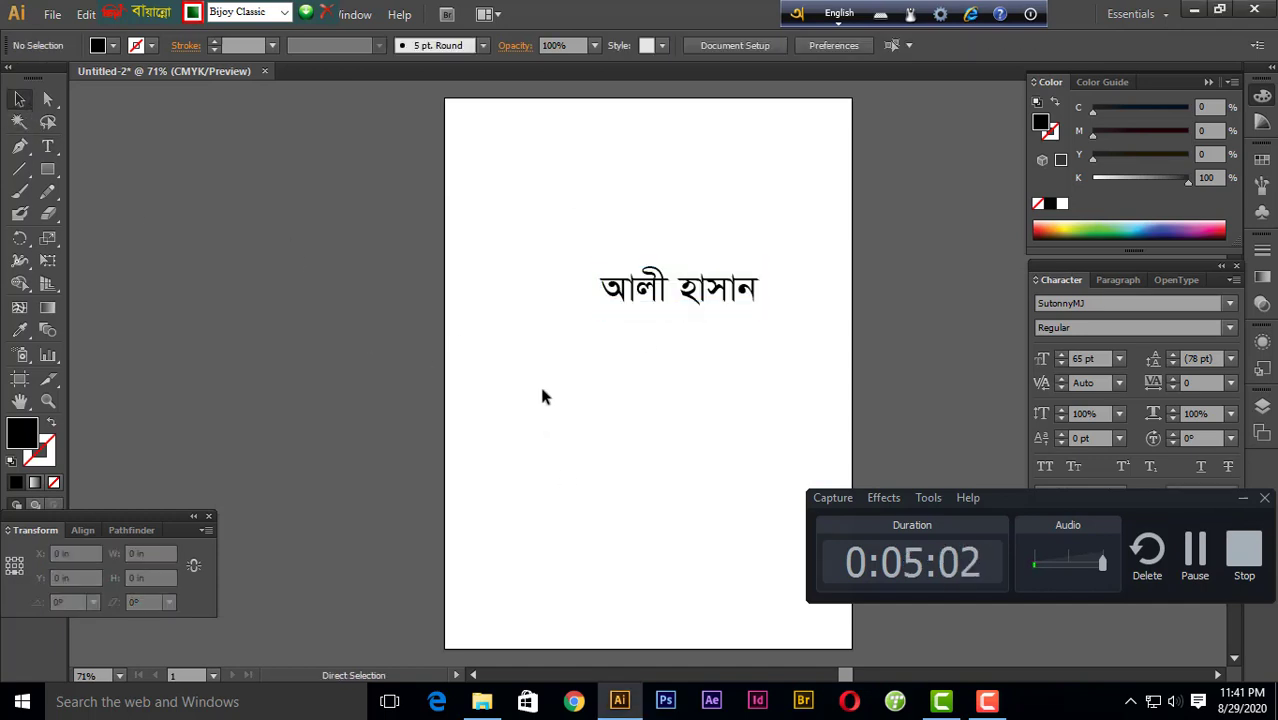
pyautogui.hotkey('ctrl', 'v')
pyautogui.moveTo(670, 382); pyautogui.dragTo(765, 479)
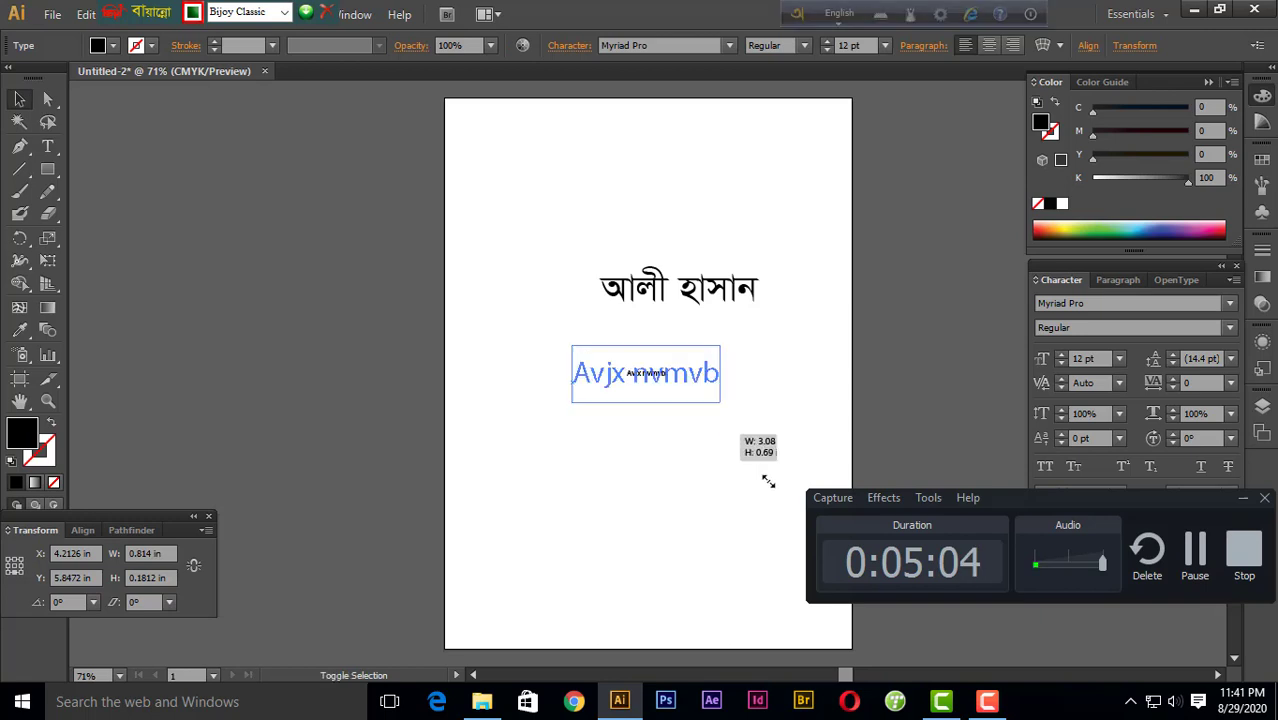
pyautogui.click(693, 491)
pyautogui.click(47, 146)
pyautogui.moveTo(540, 183); pyautogui.dragTo(716, 247)
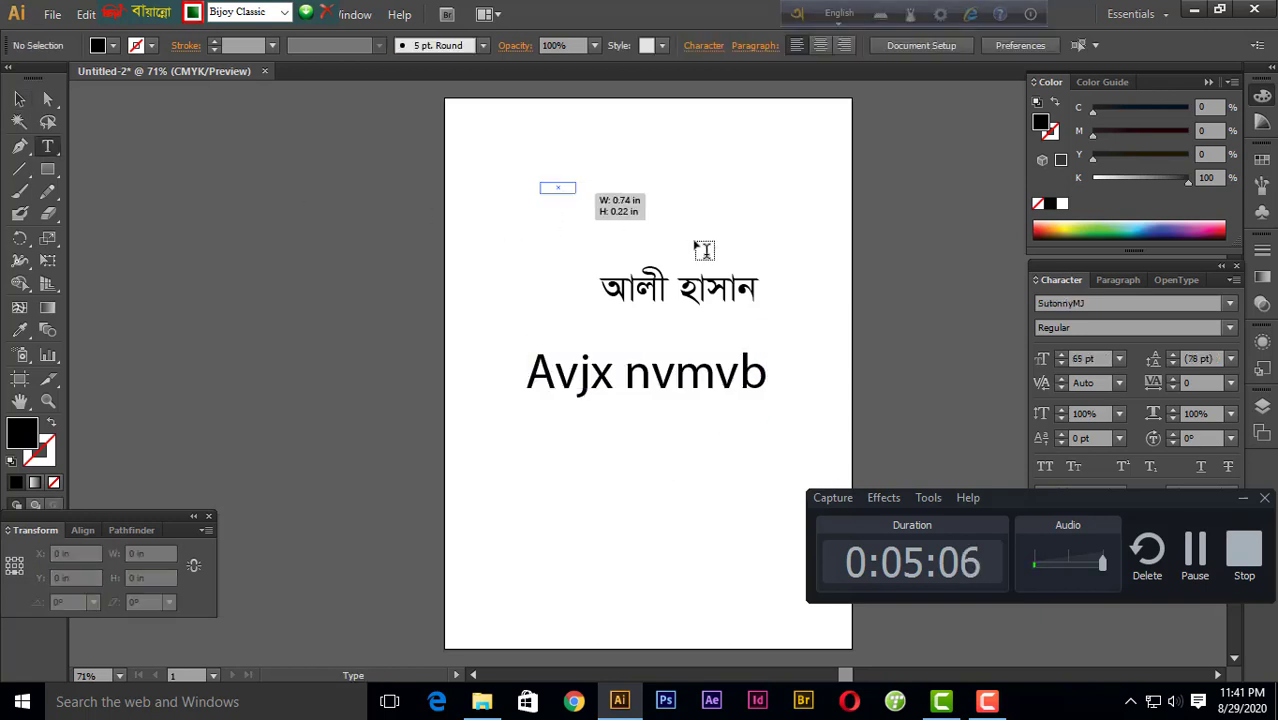
pyautogui.hotkey('ctrl', 'v')
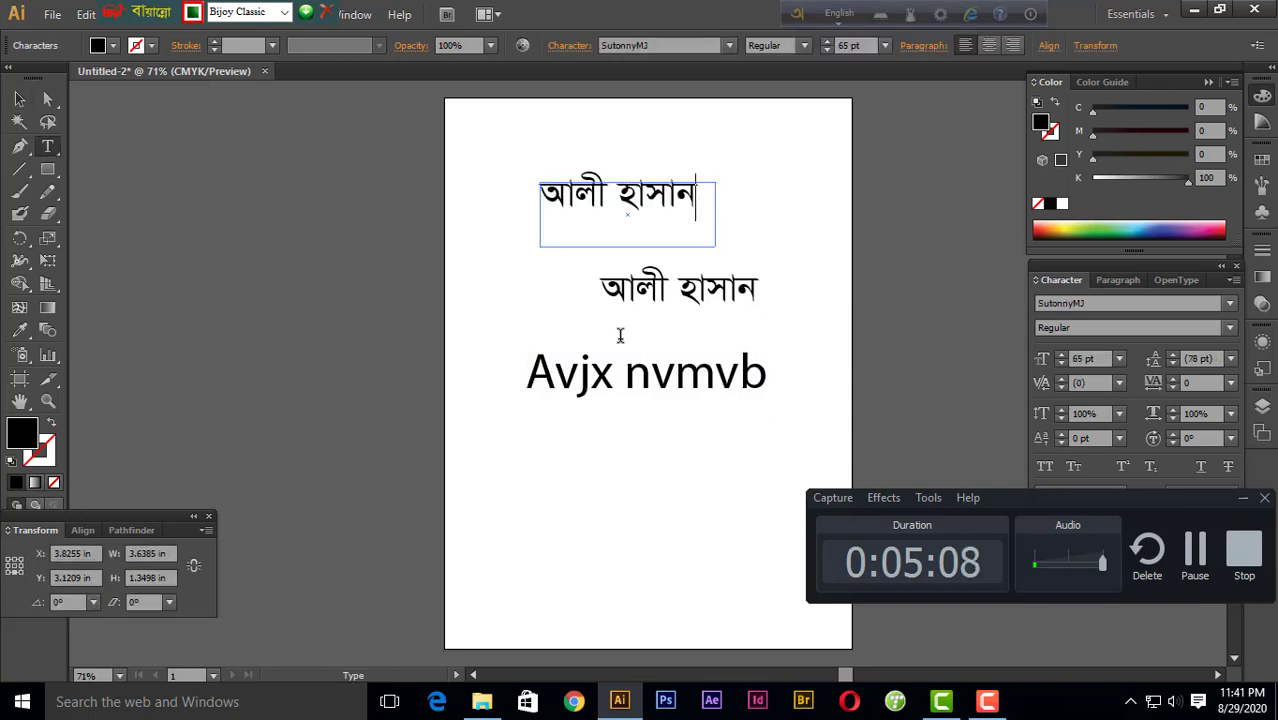
pyautogui.click(19, 99)
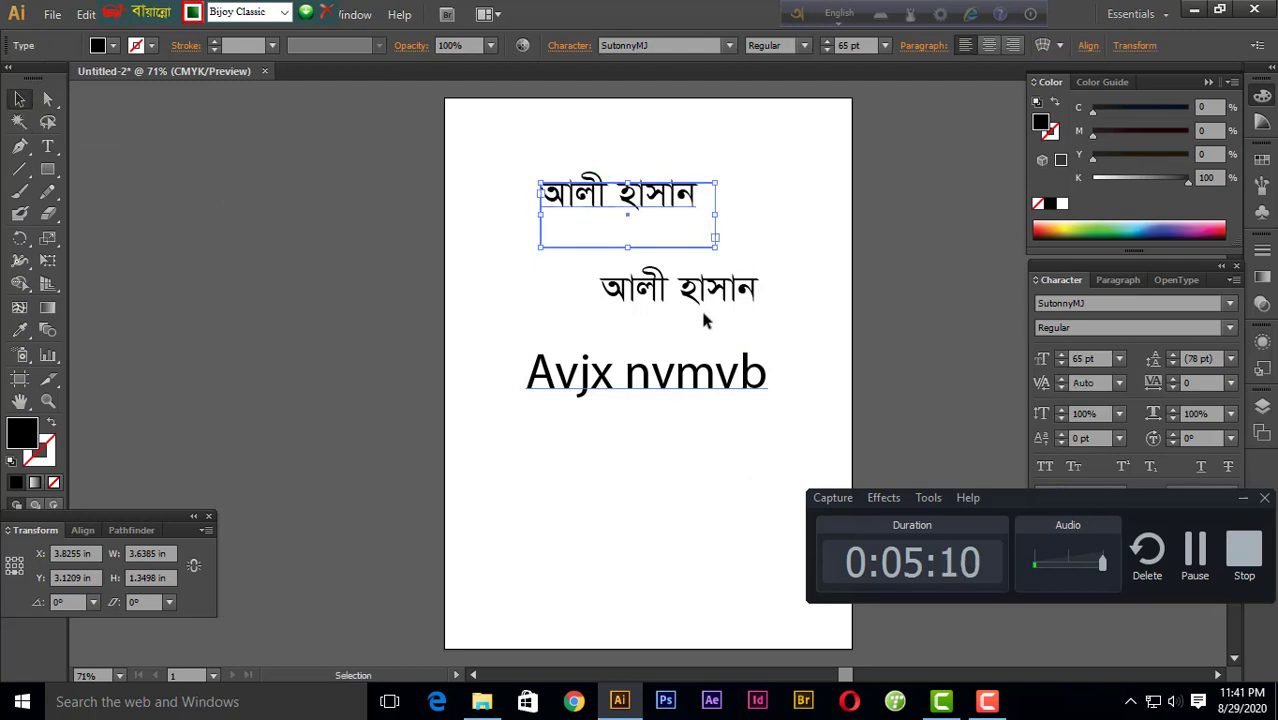
pyautogui.moveTo(513, 148); pyautogui.dragTo(763, 490)
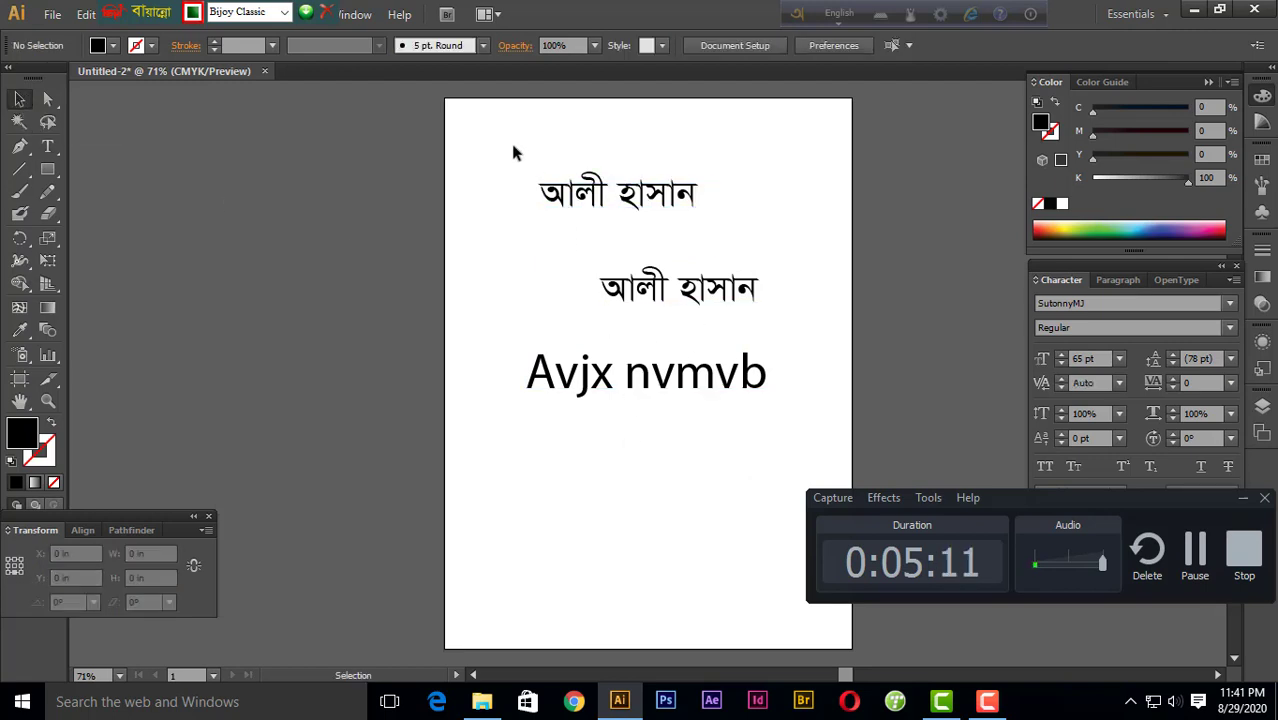
pyautogui.click(763, 490)
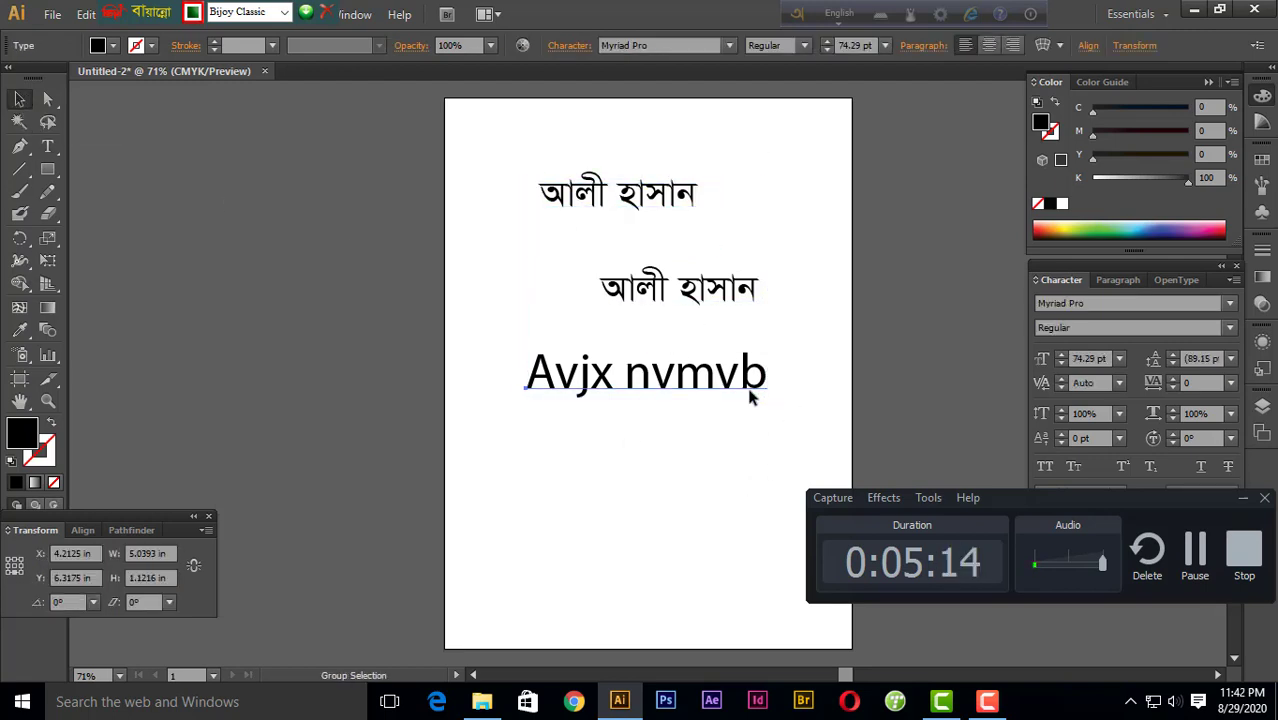
# Switch the Avro layout from Bijoy Classic to English with Ctrl+Alt+B, panning the artboard
pyautogui.click(752, 395)
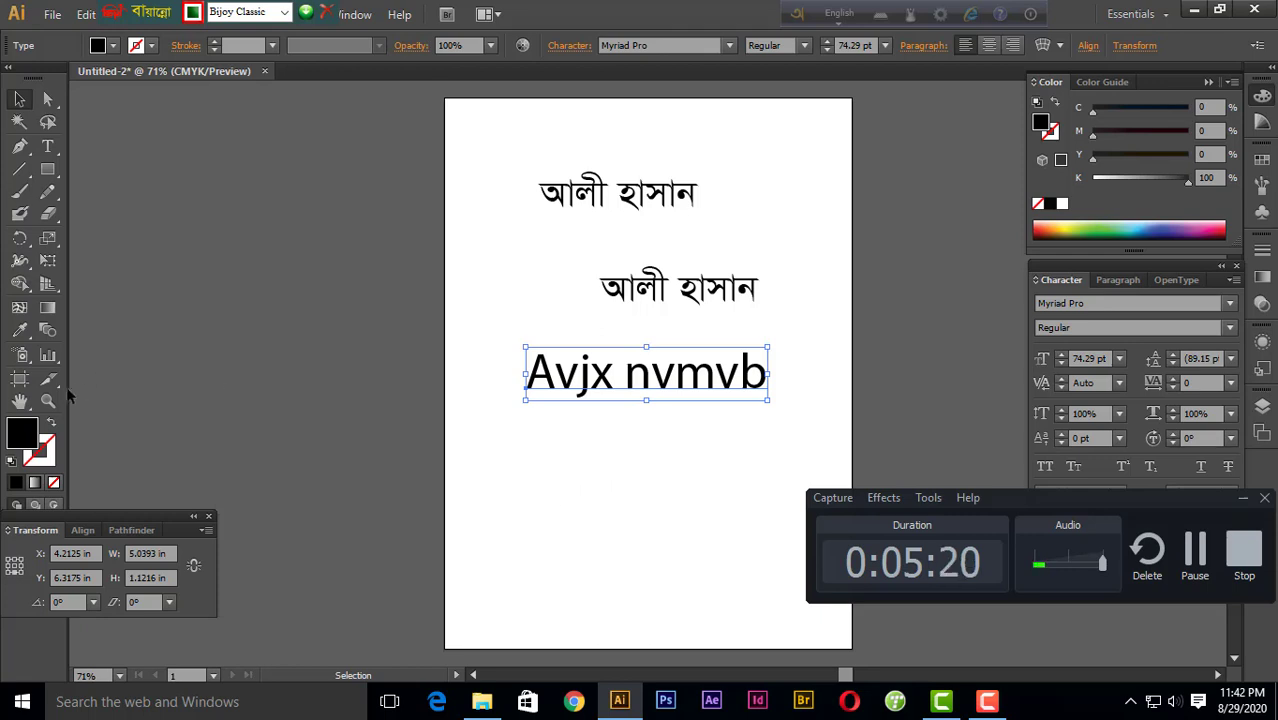
pyautogui.click(20, 400)
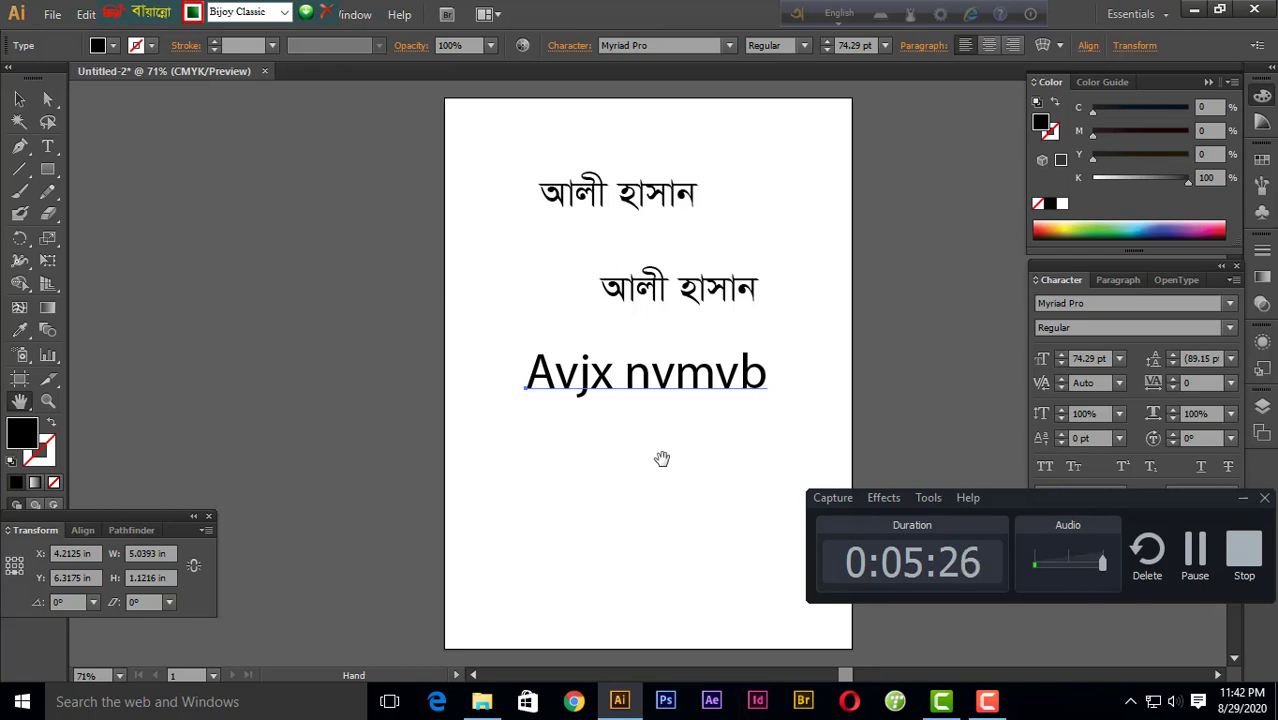
pyautogui.hotkey('ctrl', 'alt', 'b')
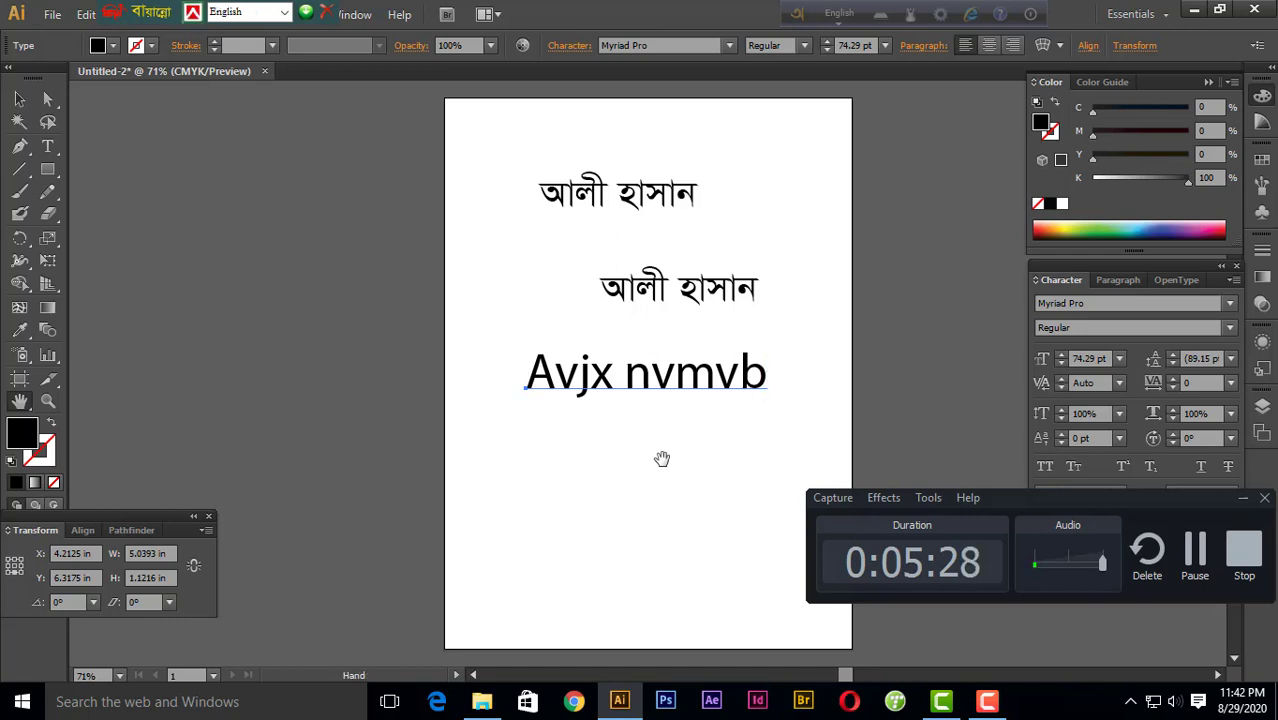
pyautogui.moveTo(695, 410); pyautogui.dragTo(687, 358)
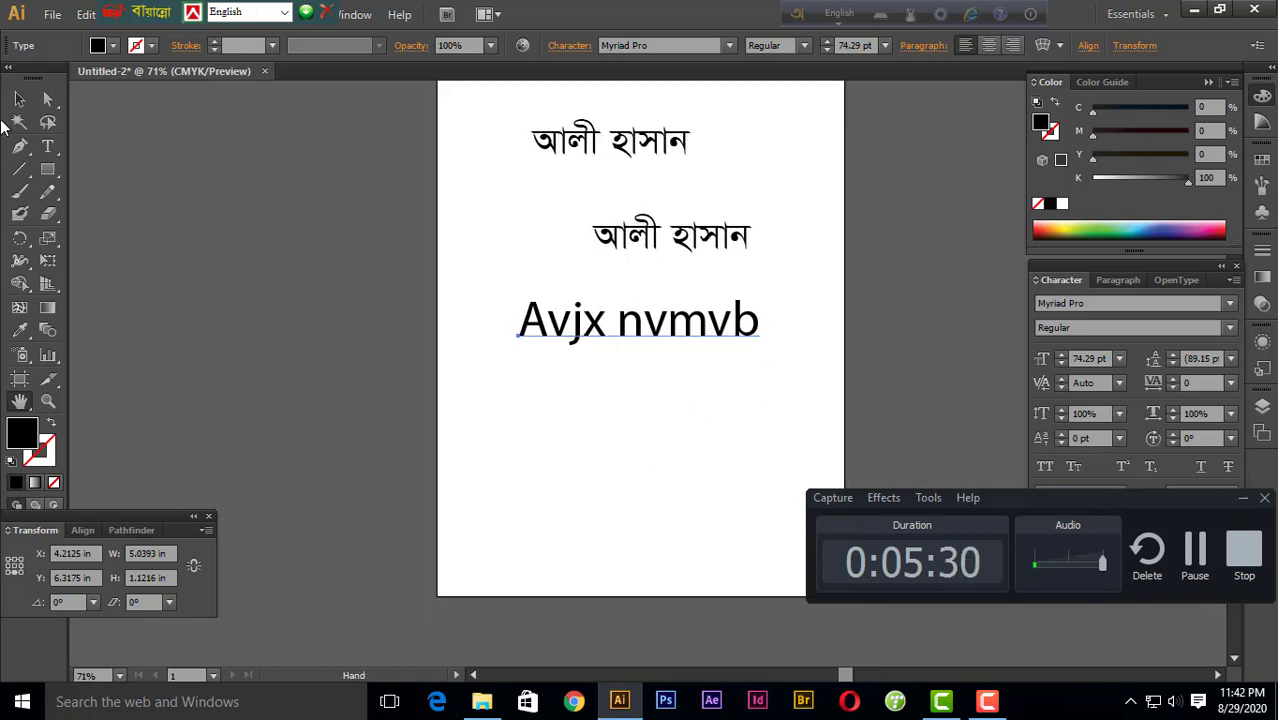
pyautogui.click(19, 99)
pyautogui.click(728, 458)
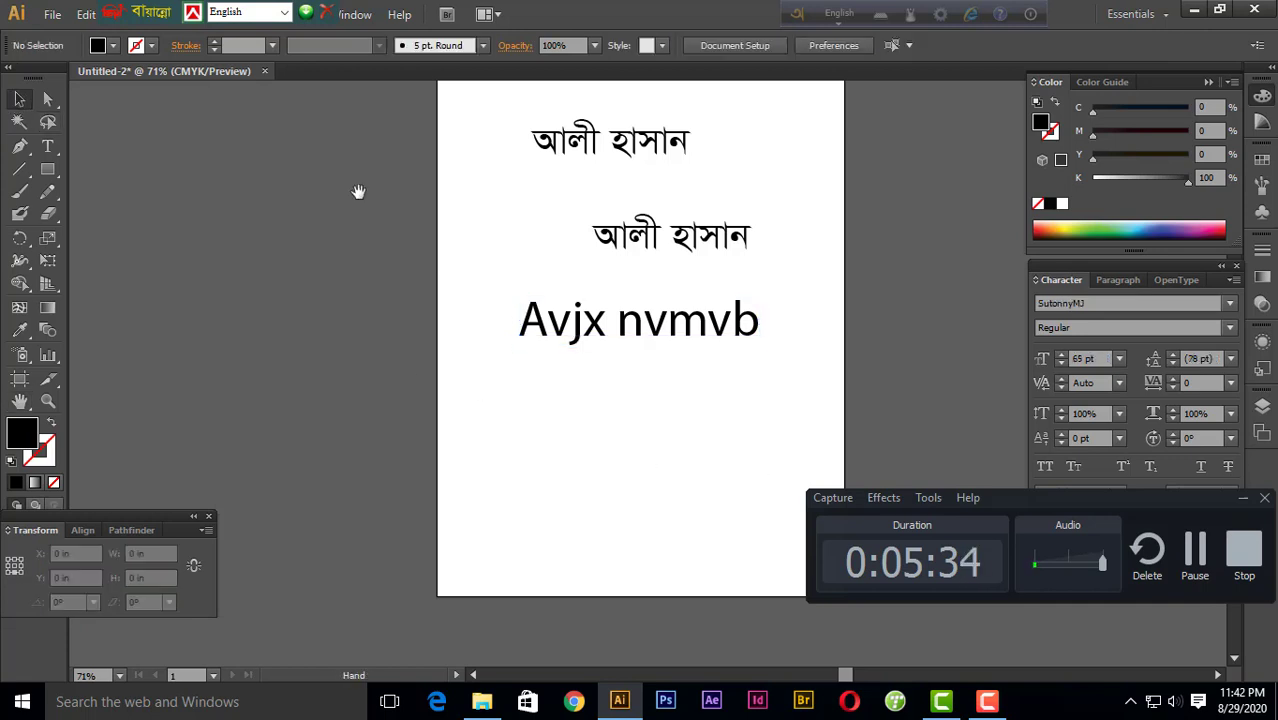
pyautogui.press('space')
pyautogui.moveTo(750, 237); pyautogui.dragTo(752, 335)
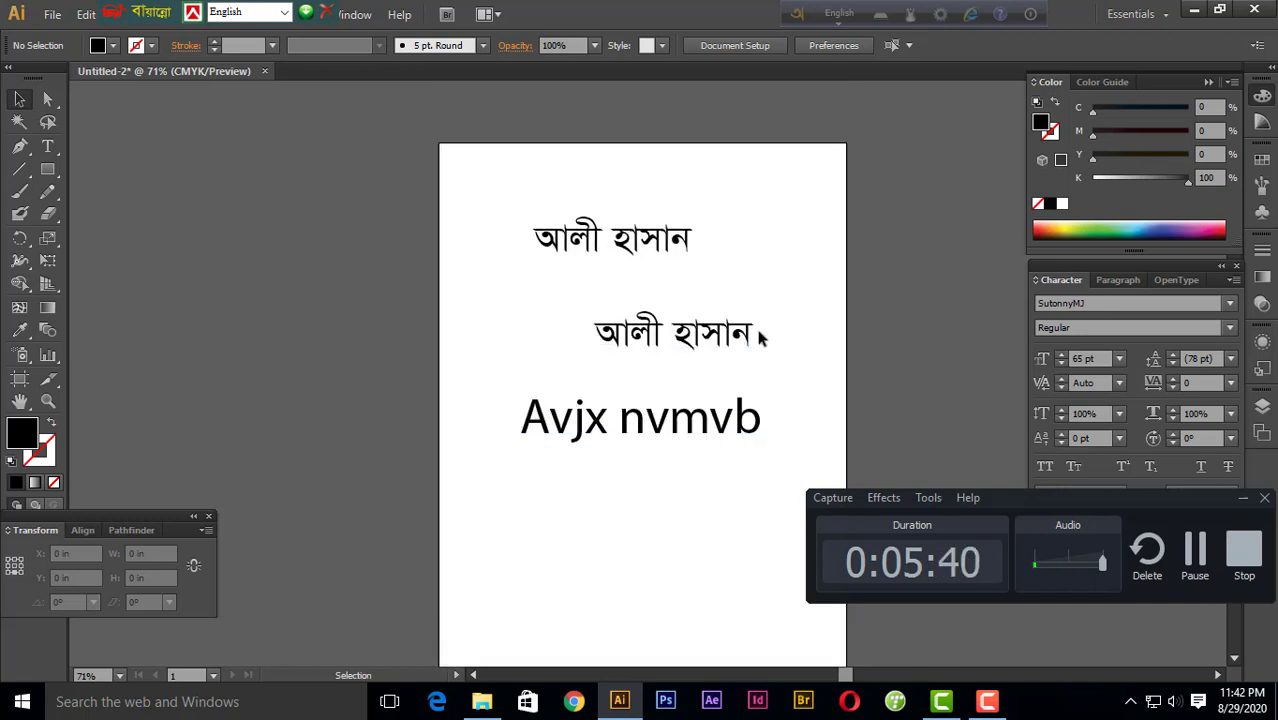